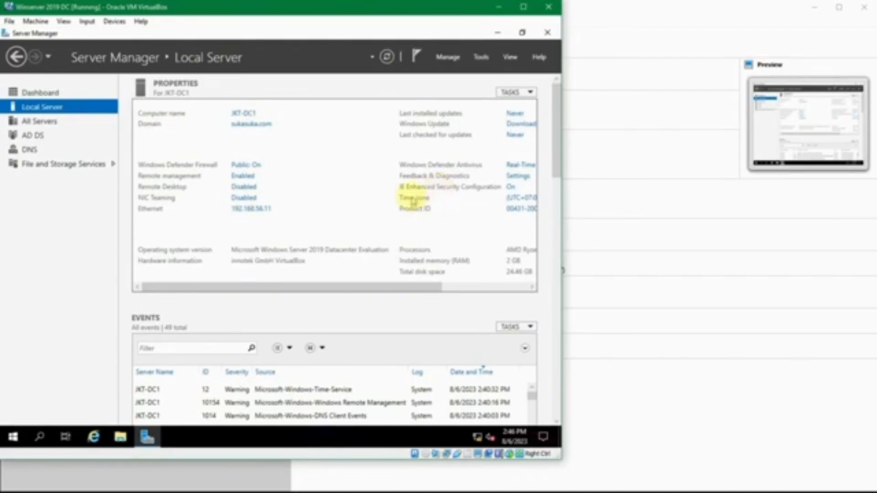
Bring the VirtualBox Manager window to the front over the DC VM.
left_click(616, 385)
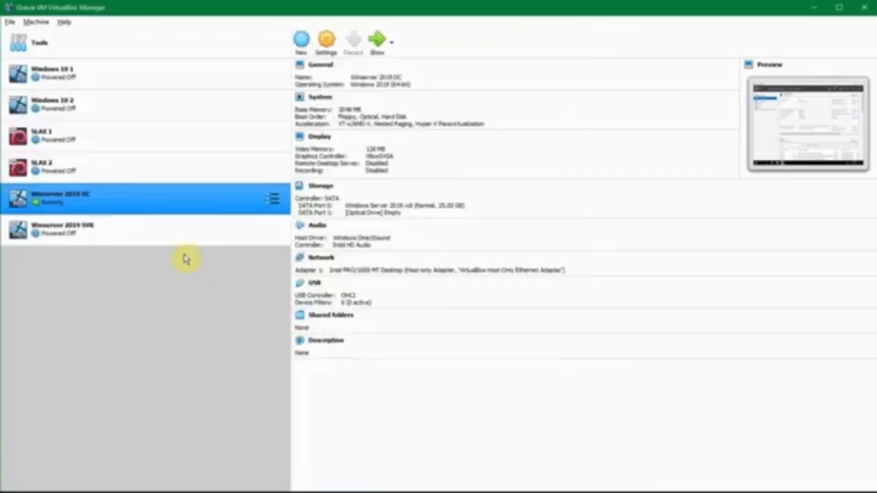
Select only Winserver 2019 SVR in the VM list and start it.
left_click(191, 236)
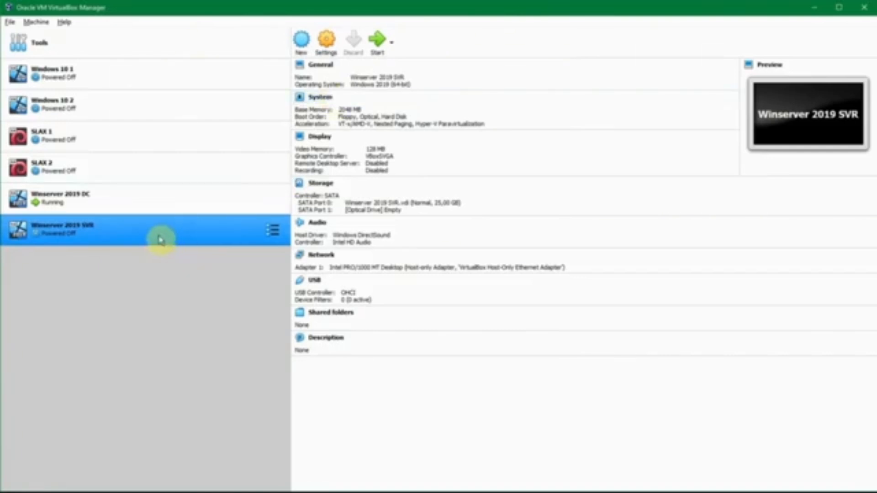
left_click(111, 211)
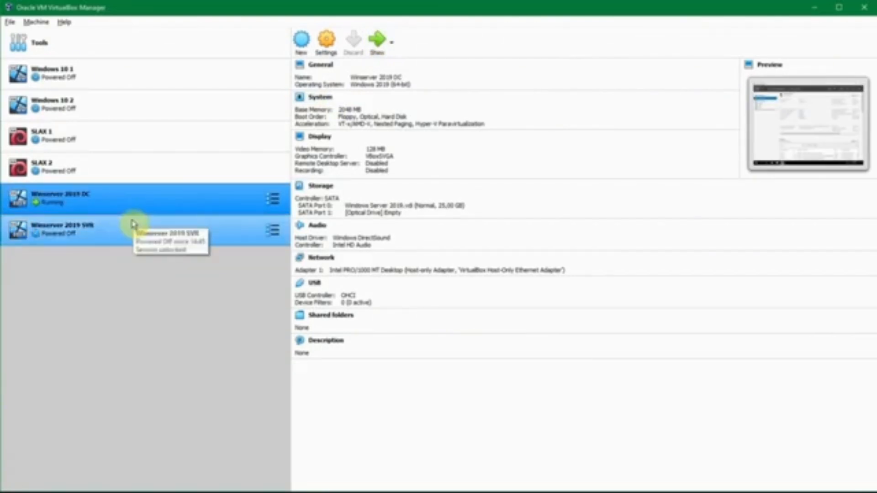
left_click(161, 224)
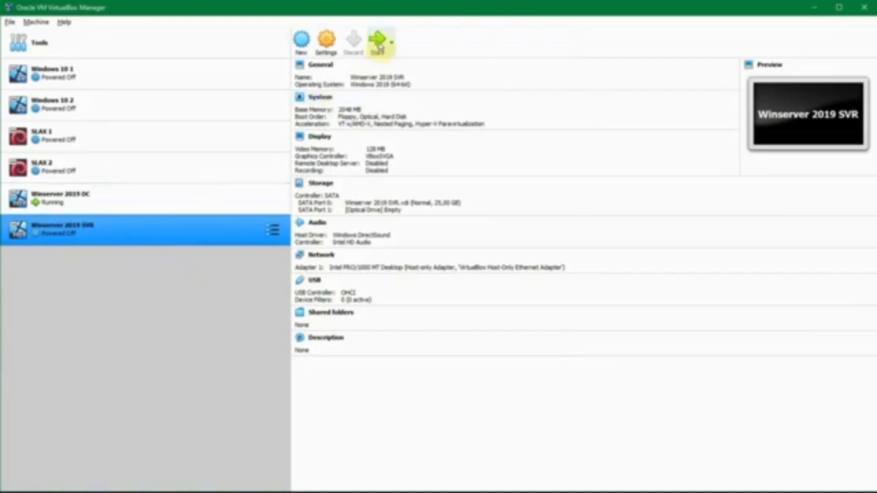
left_click(110, 218, "ctrl")
left_click(111, 212)
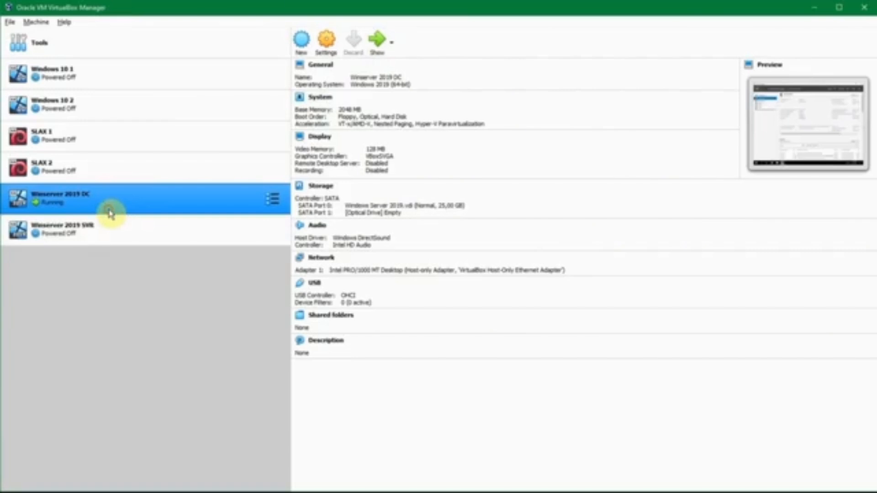
left_click(131, 222, "ctrl")
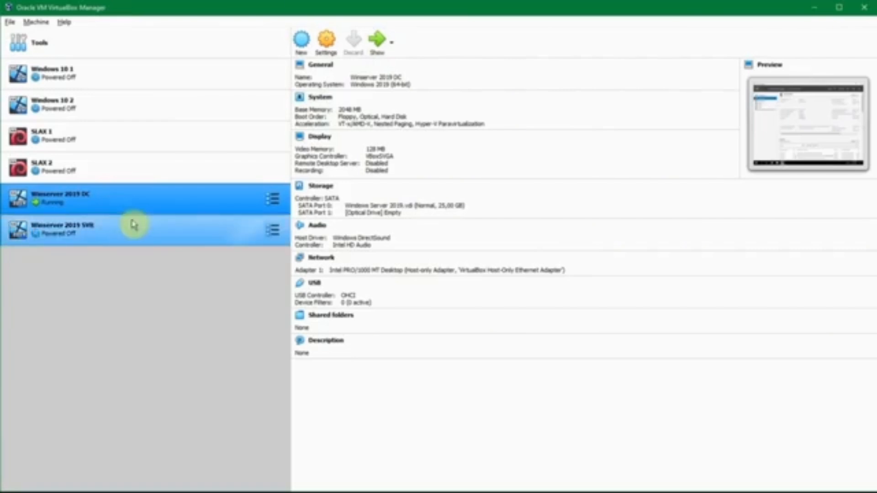
left_click(161, 224)
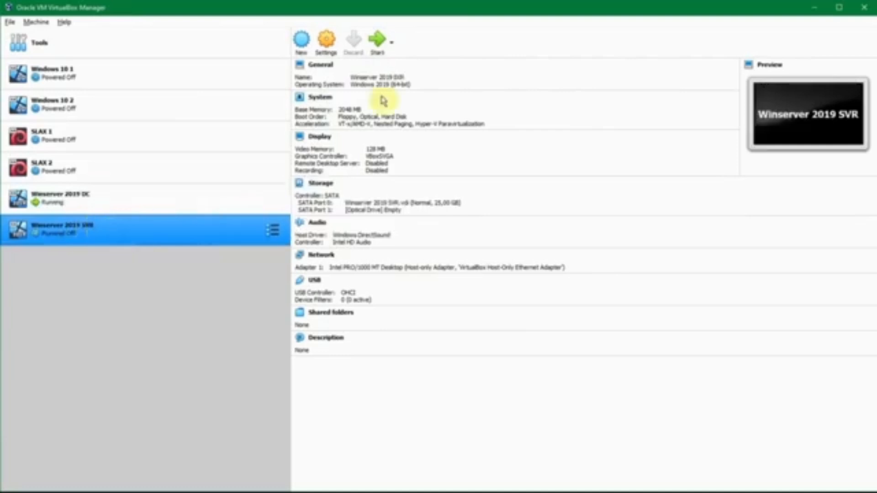
left_click(378, 40)
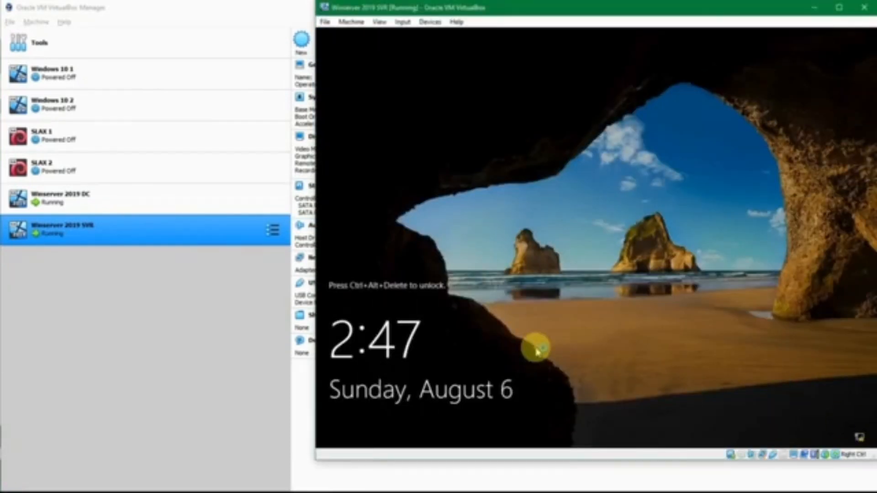
Sign in to the SVR guest as Administrator and bring the saved credentials notes forward.
key("ctrl+Delete")
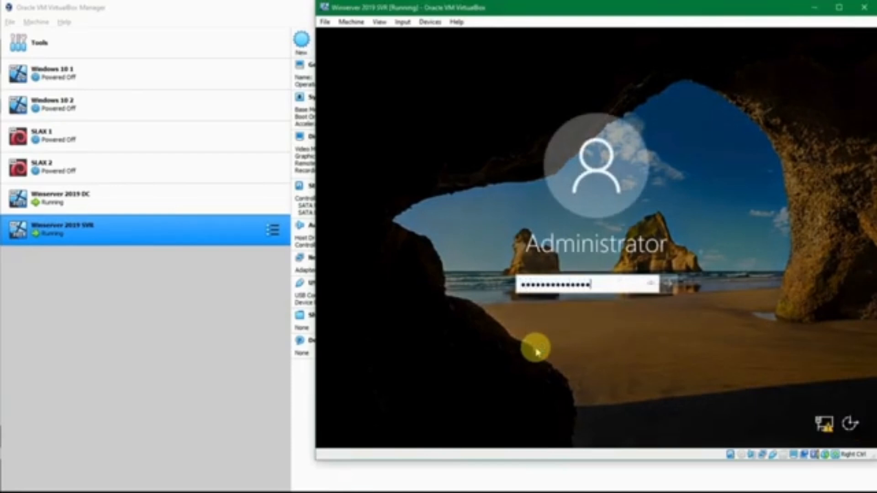
key("Return")
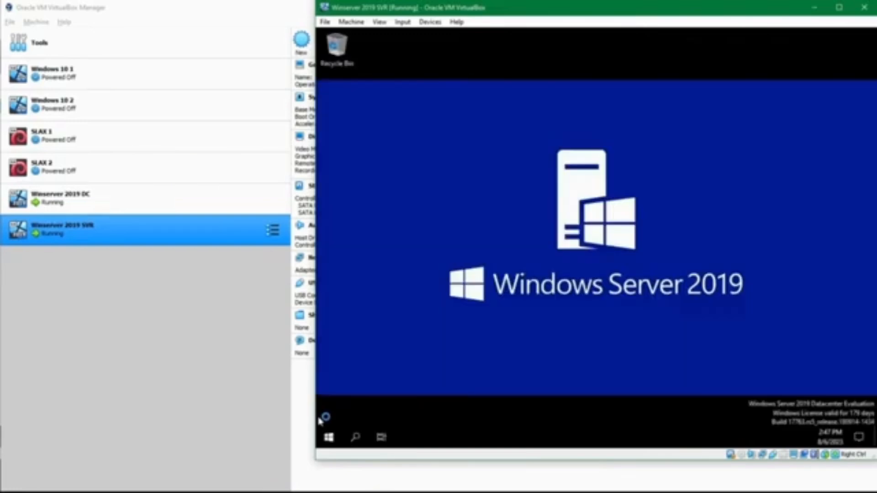
mouse_move(376, 492)
left_click(388, 457)
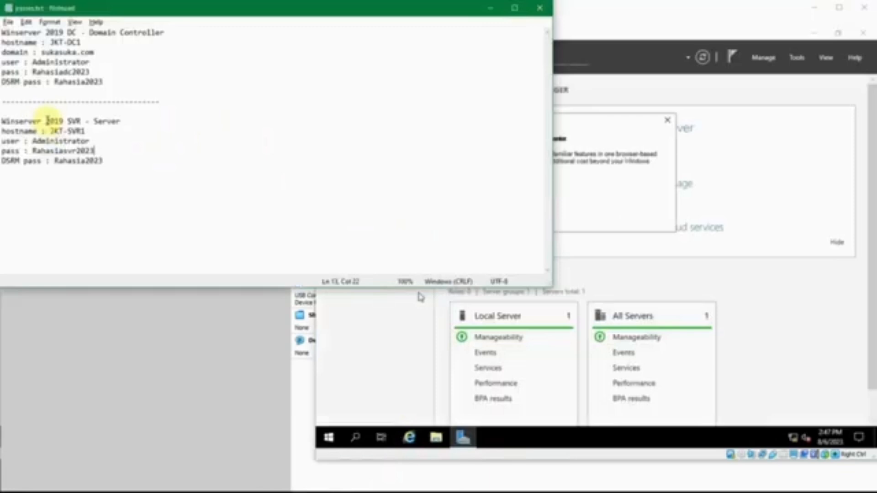
Find the Winserver 2019 SVR entry in the notes and select its hostname JKT-SVR1.
left_click(82, 119)
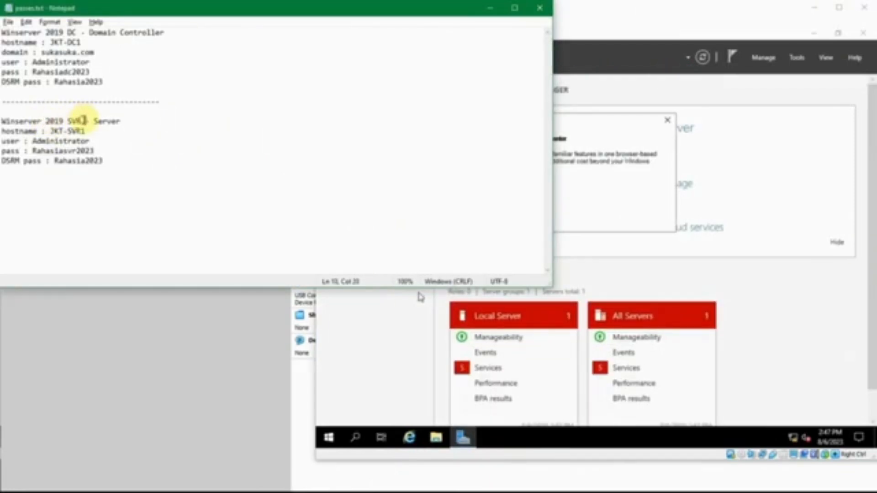
left_click(80, 121)
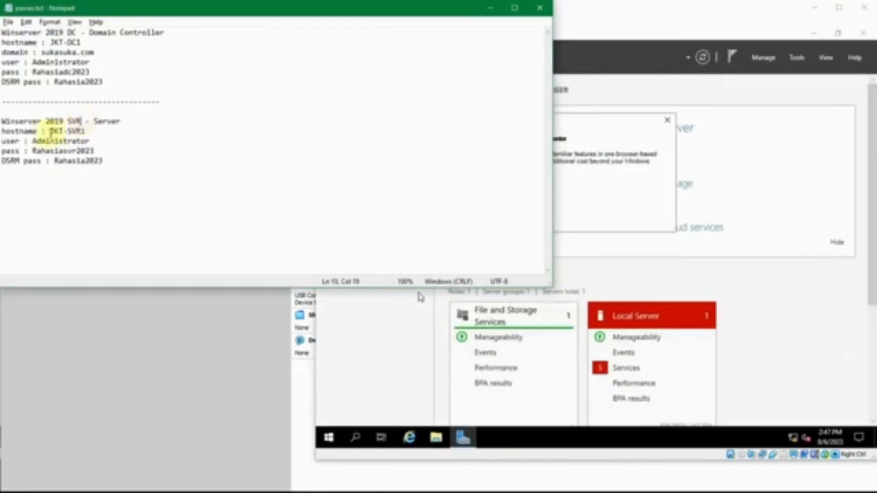
double_click(63, 132)
left_click(91, 128)
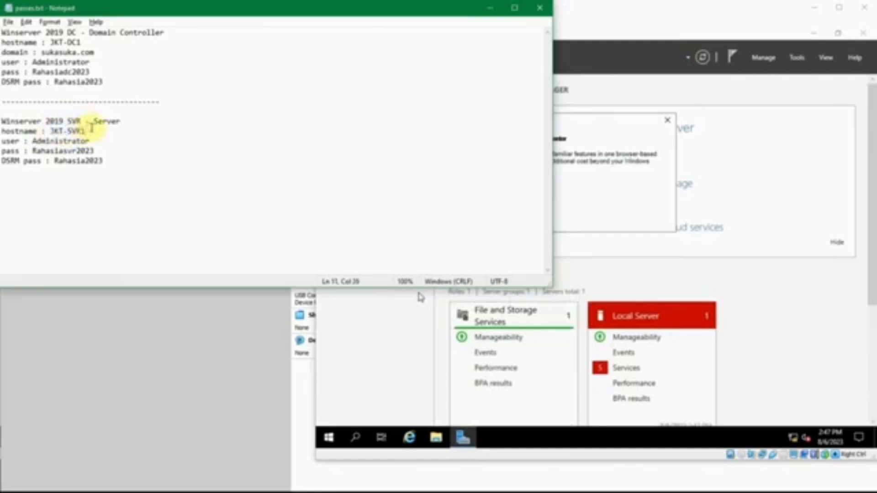
left_click_drag(91, 129, 51, 132)
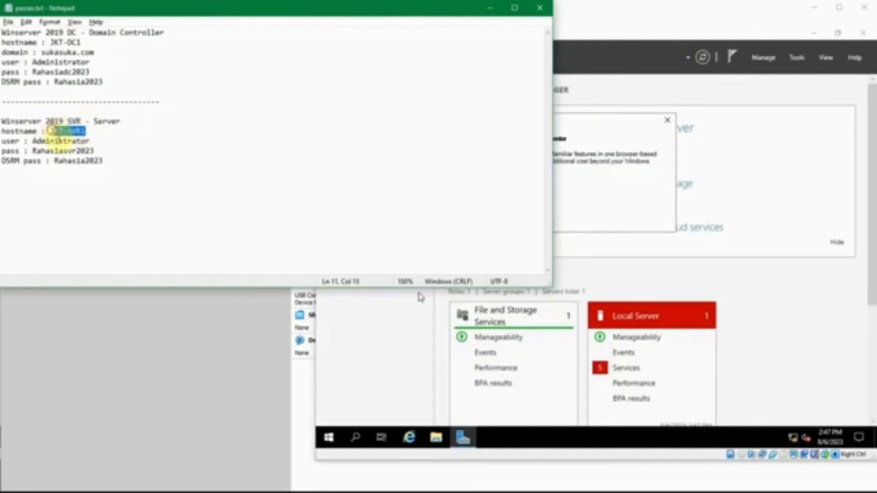
left_click(59, 141)
double_click(69, 132)
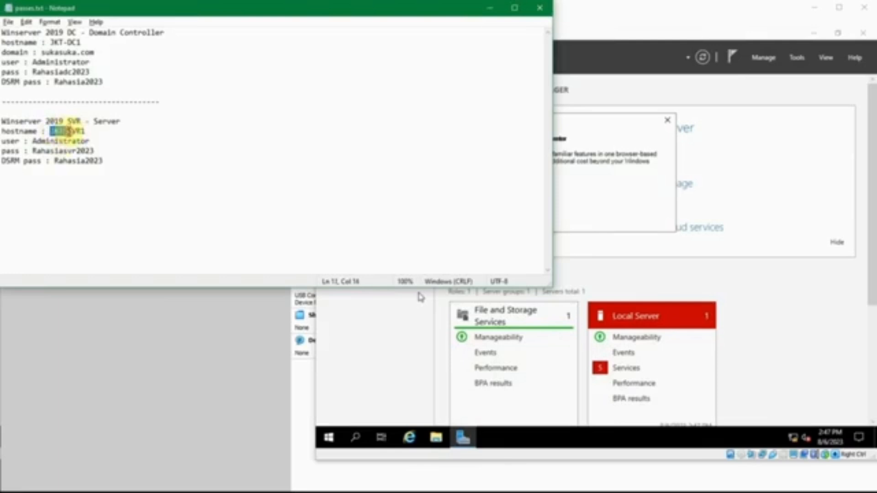
left_click(67, 133)
Read the SVR user name and password, compare with the DC passwords, then minimize Notepad.
double_click(69, 141)
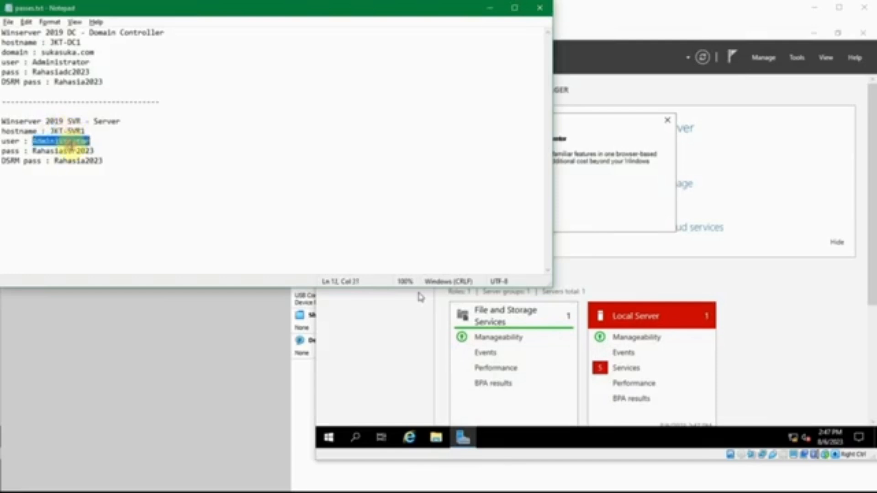
left_click(71, 142)
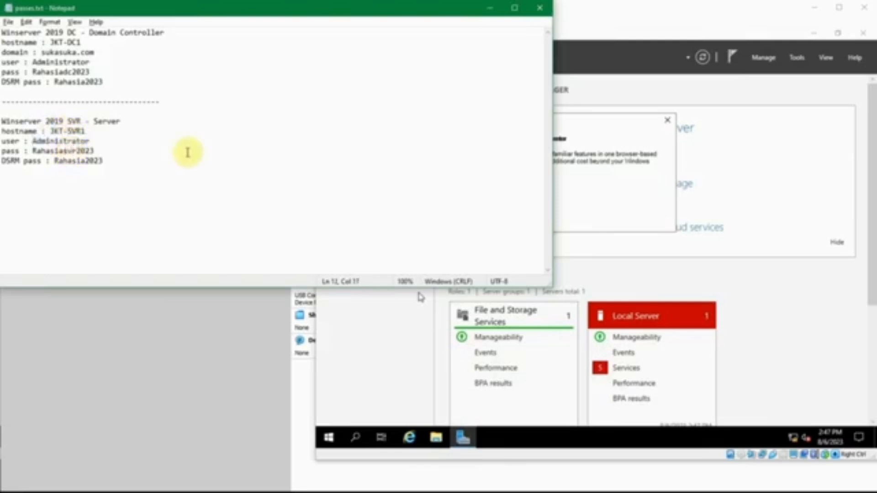
left_click(121, 148)
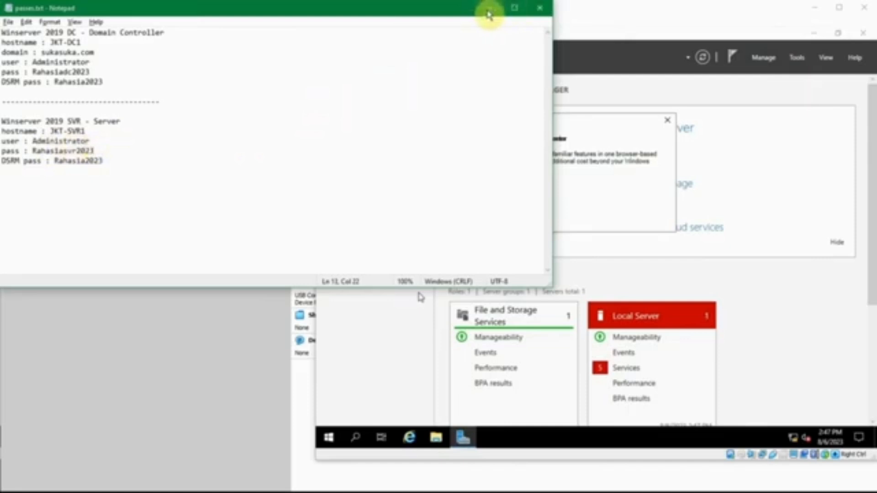
double_click(64, 151)
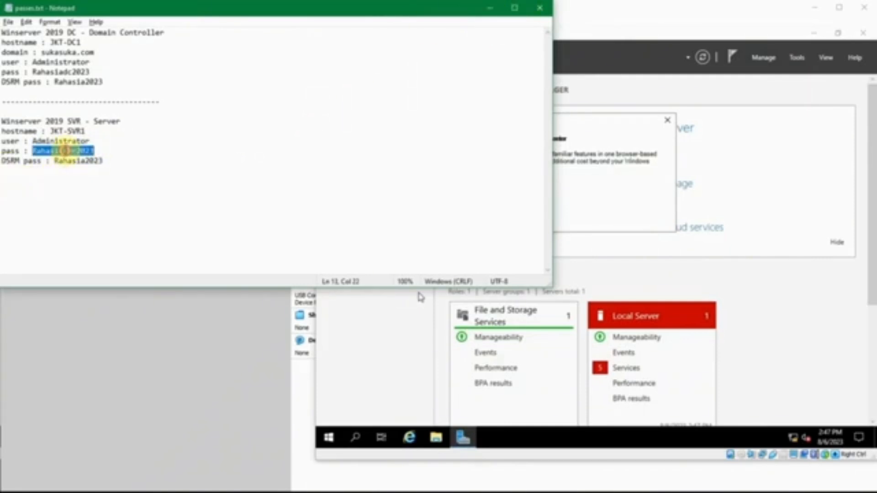
double_click(78, 82)
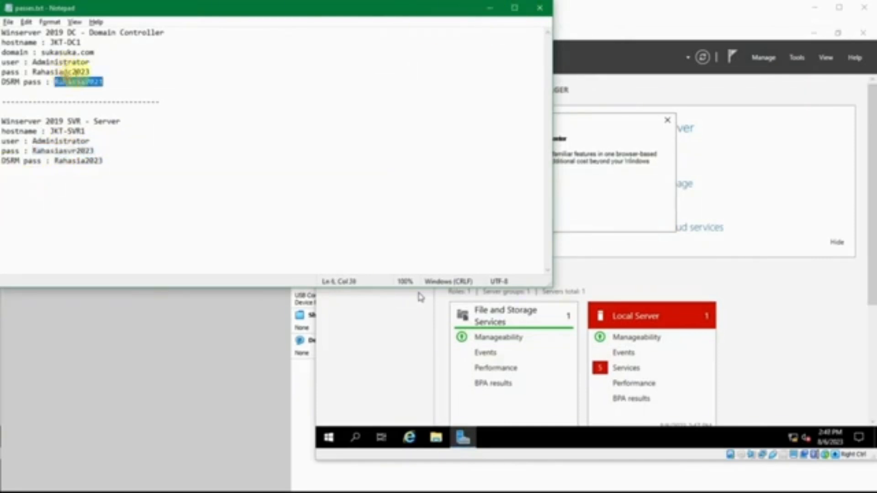
double_click(75, 72)
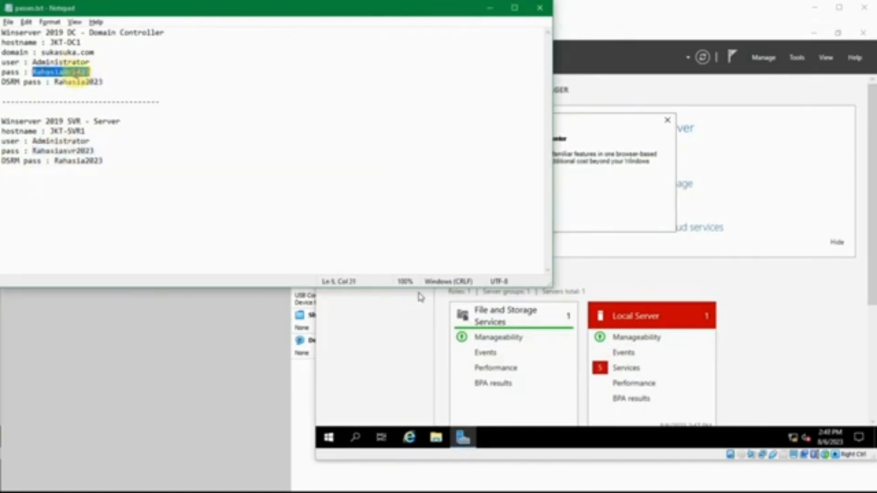
left_click(490, 8)
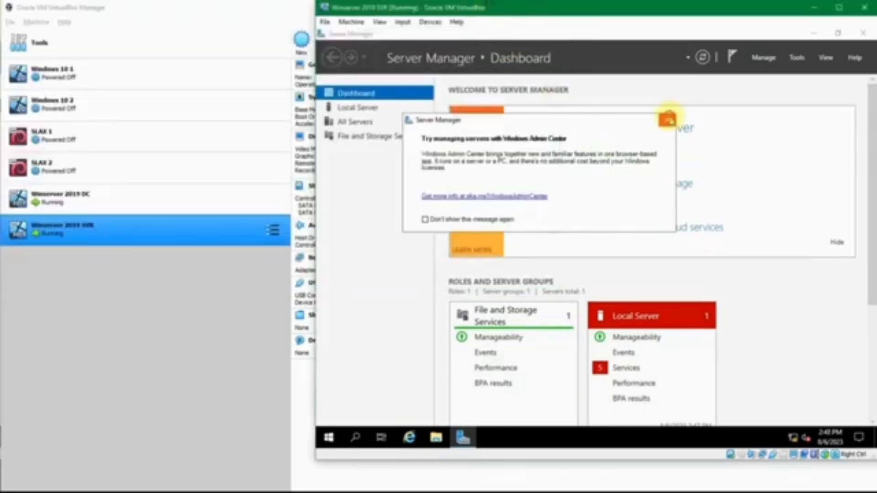
Dismiss the Windows Admin Center popup and view the Local Server properties, still in WORKGROUP.
left_click(668, 120)
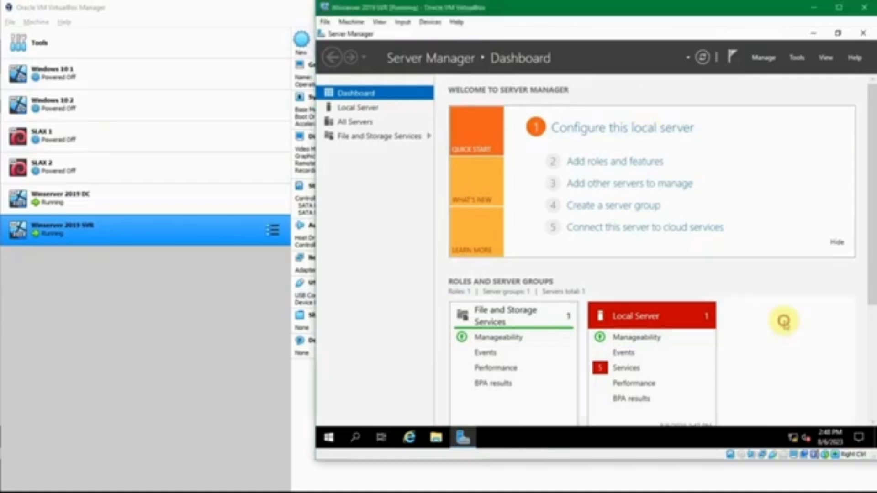
left_click(361, 108)
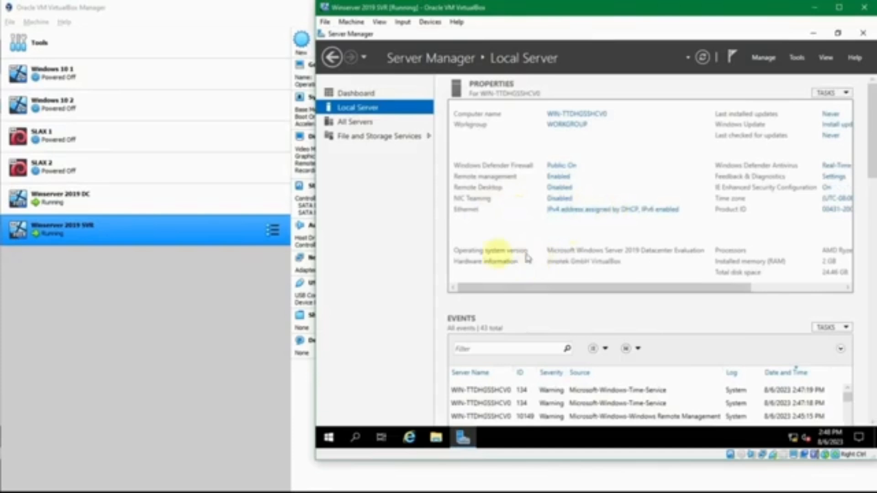
Confirm the SVR machine's network adapter stays on Host-only Adapter, closing settings unchanged.
left_click(217, 234)
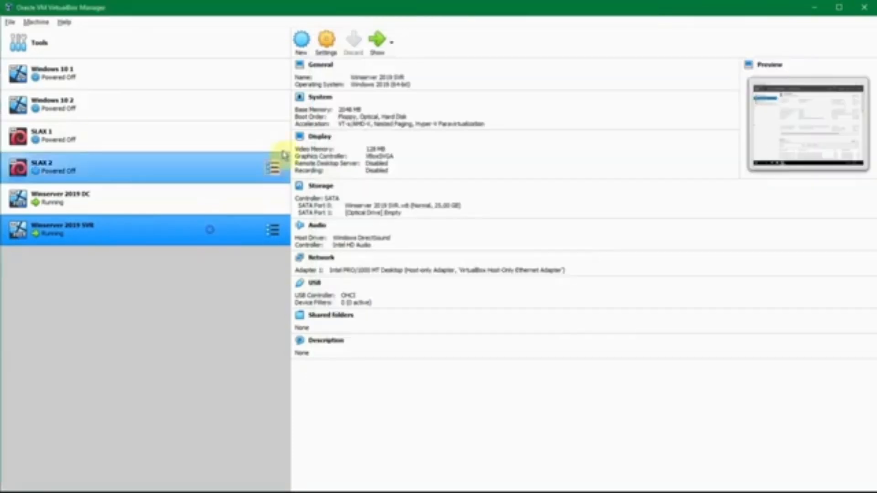
left_click(328, 54)
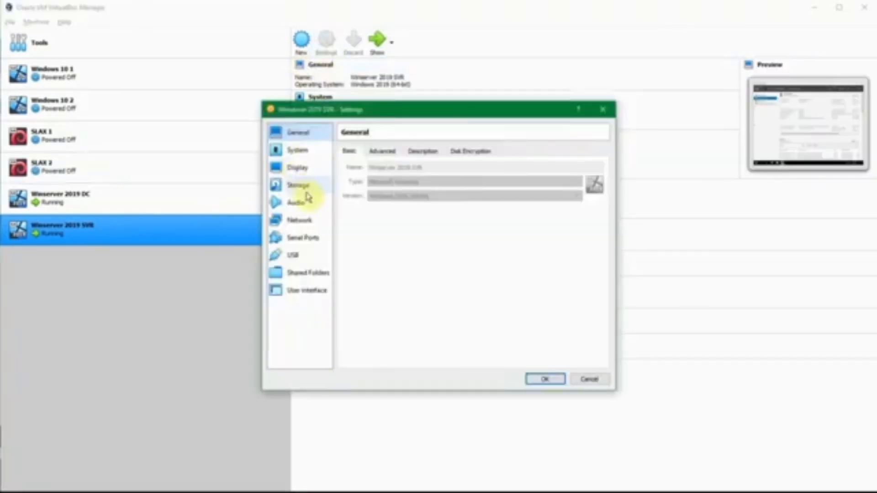
left_click(302, 220)
left_click(429, 181)
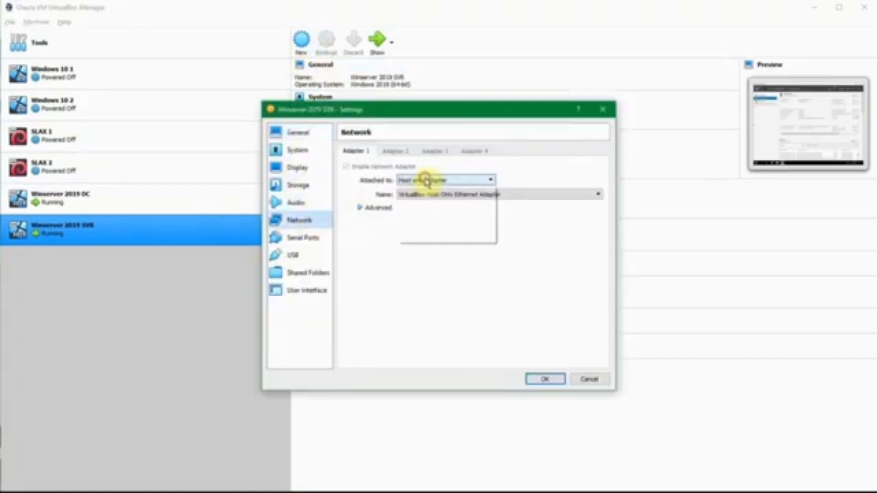
left_click(441, 180)
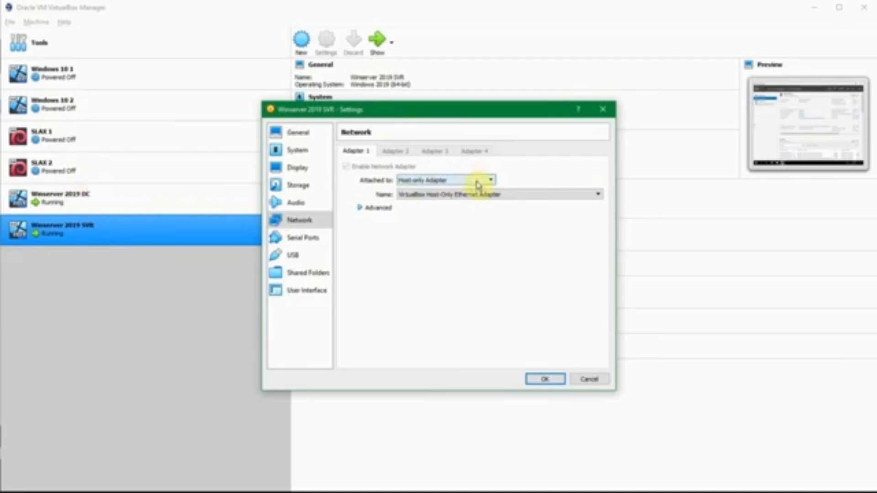
left_click(590, 380)
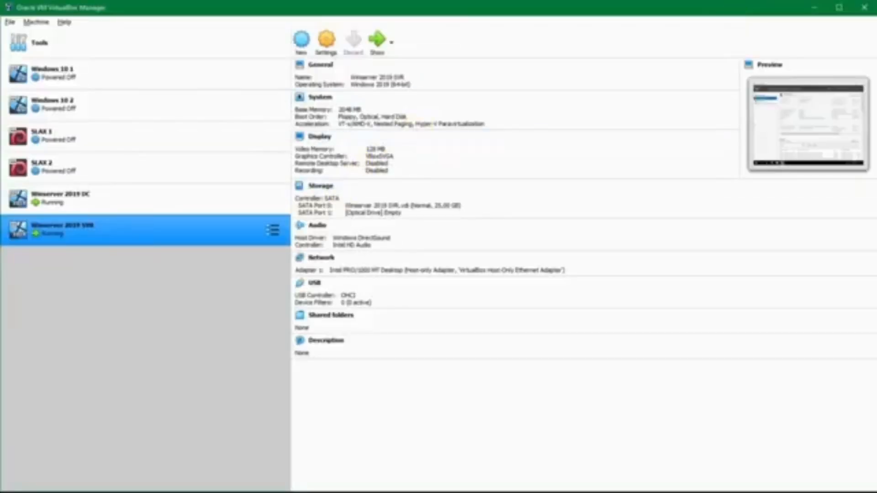
Open the SVR guest's Ethernet adapter properties and turn off IPv6.
mouse_move(393, 485)
left_click(417, 466)
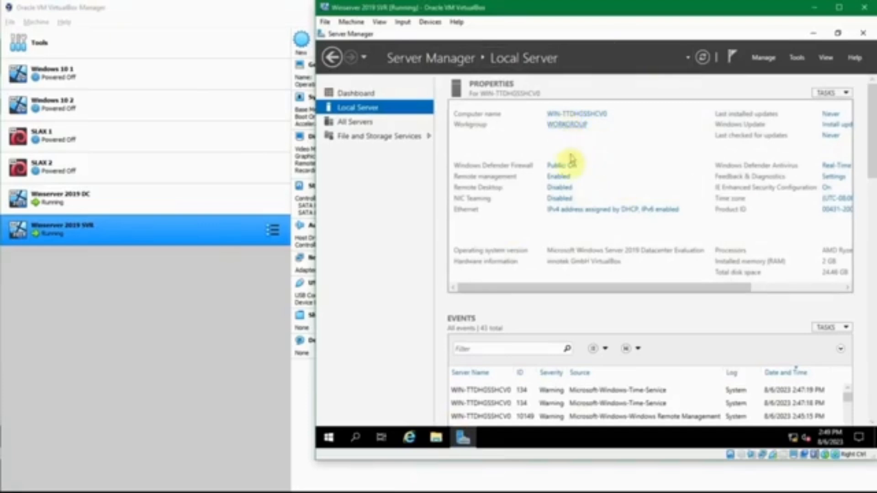
left_click(560, 209)
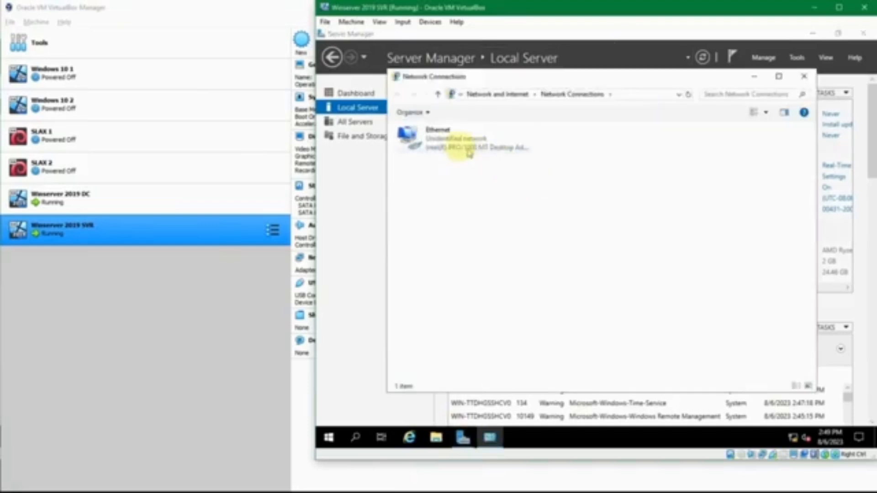
left_click(459, 147)
right_click(460, 147)
left_click(521, 247)
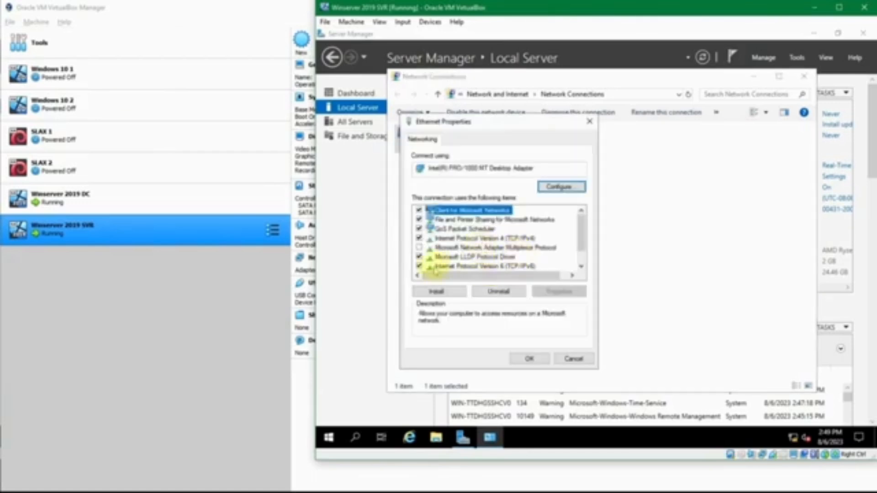
left_click(419, 266)
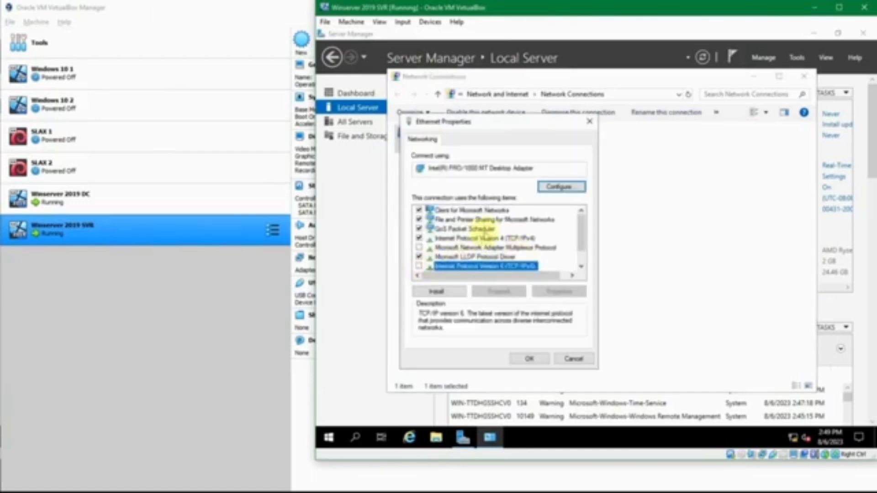
Set static IPv4 192.168.56.12, mask 255.255.255.0, preferred DNS 192.168.56.11, and confirm.
double_click(485, 238)
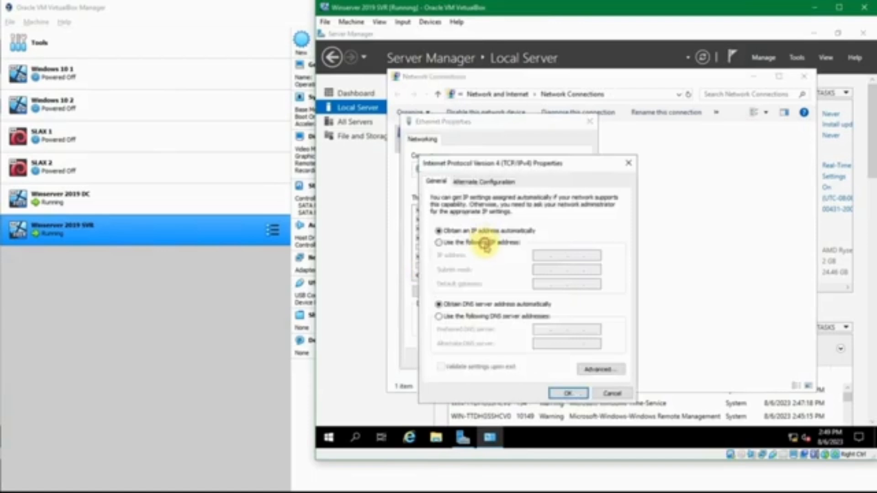
left_click(485, 242)
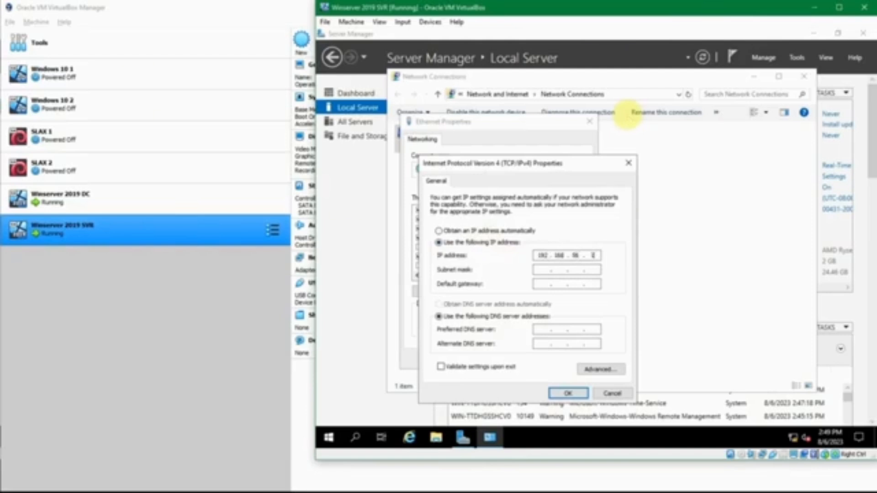
key("Tab")
left_click(538, 331)
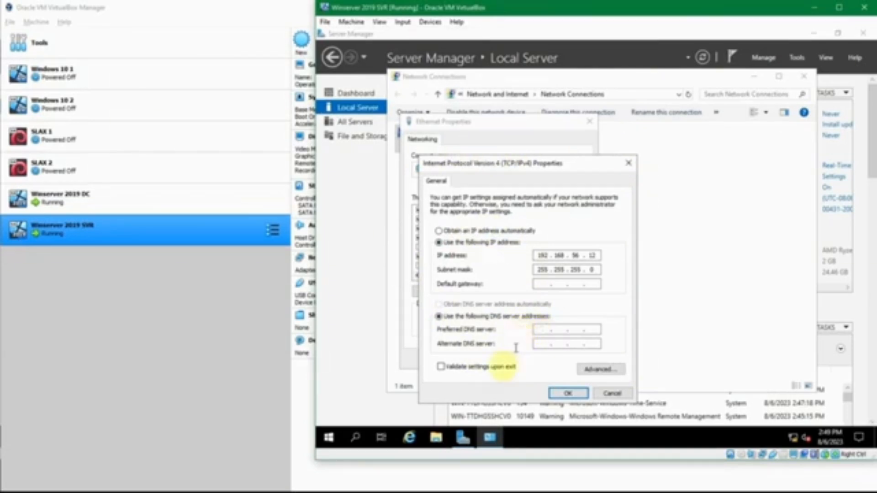
left_click(389, 492)
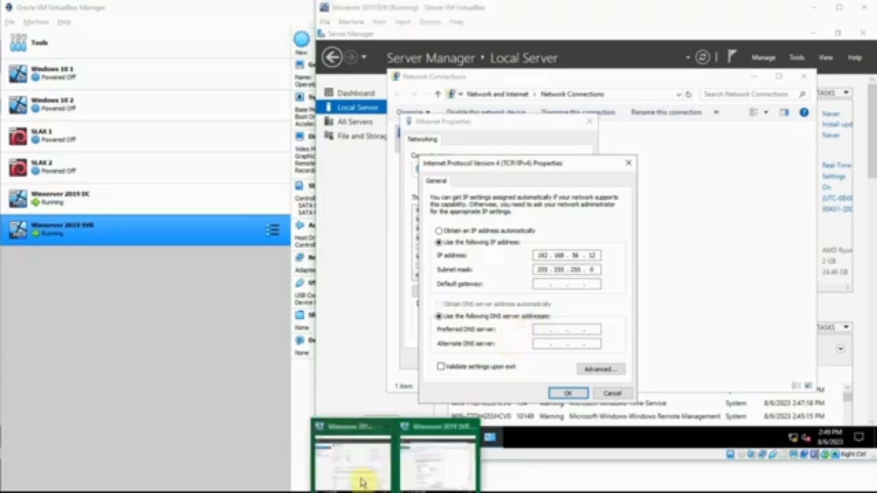
left_click(361, 481)
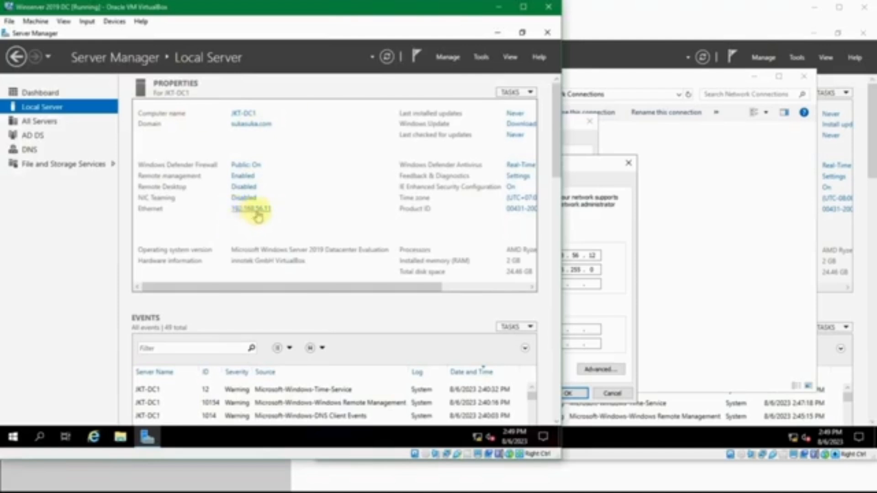
left_click(566, 329)
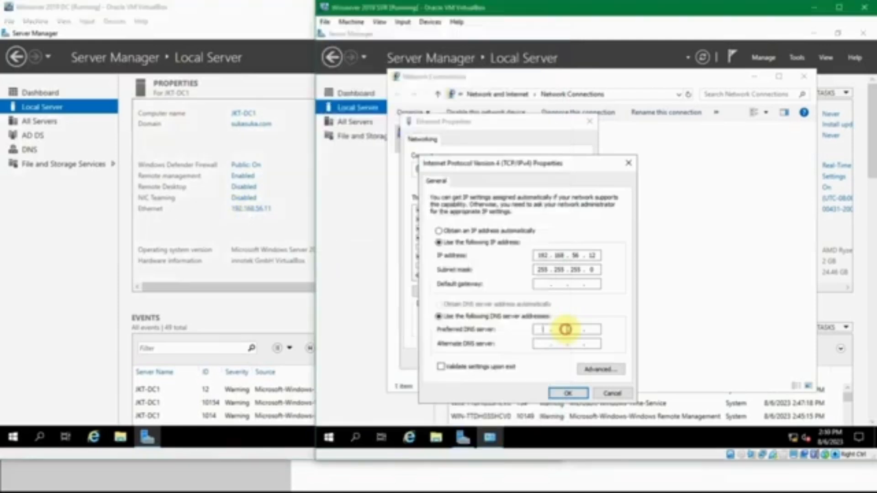
left_click(539, 329)
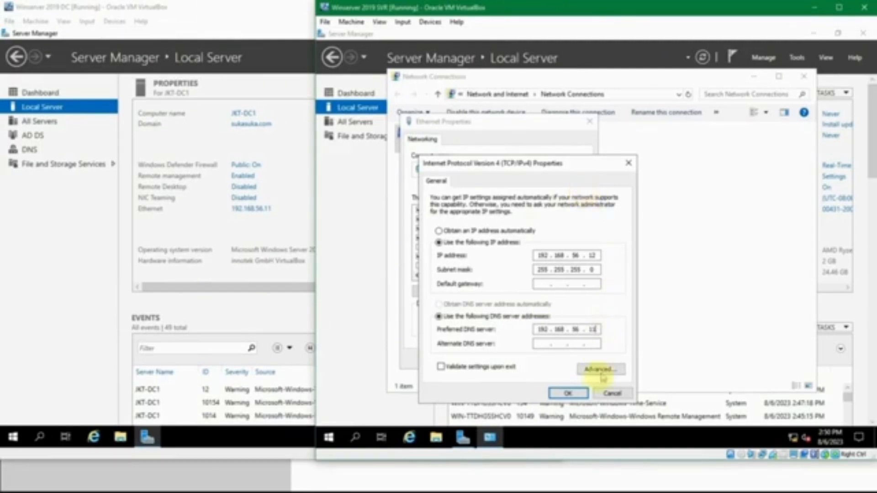
left_click(571, 393)
left_click(530, 358)
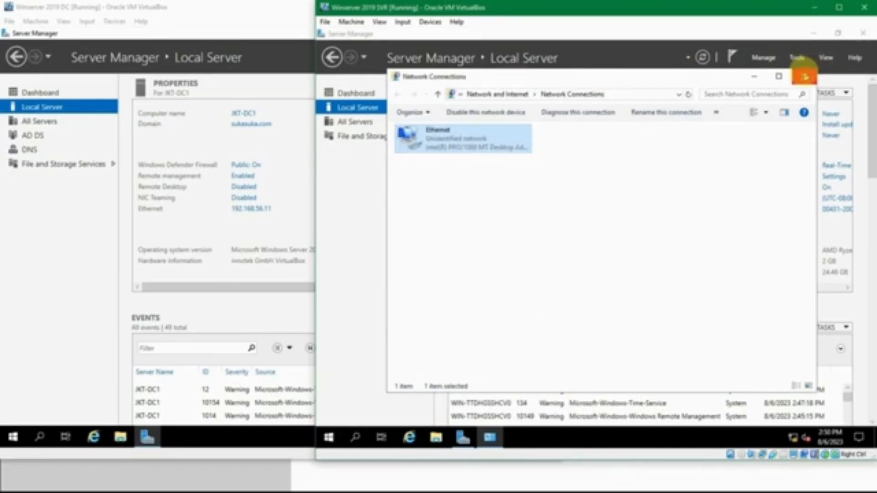
Close Network Connections and change the computer name to JKT-SVR1, accepting the restart notice.
left_click(804, 77)
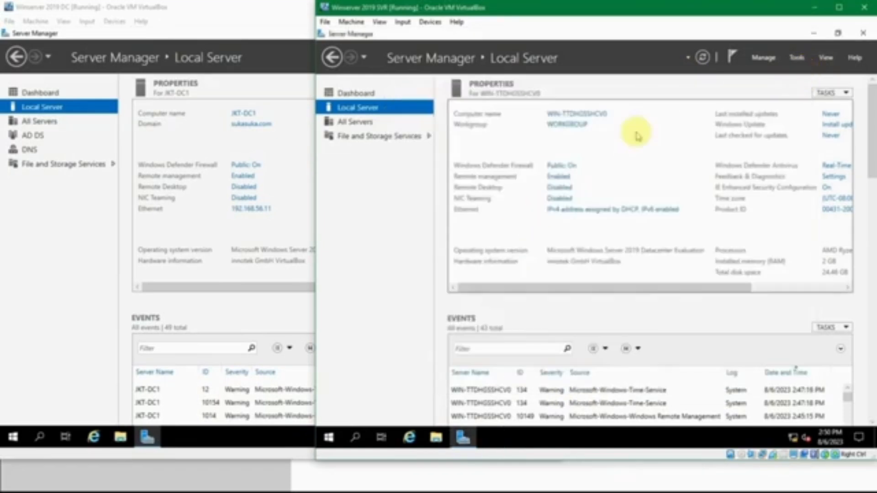
left_click(592, 115)
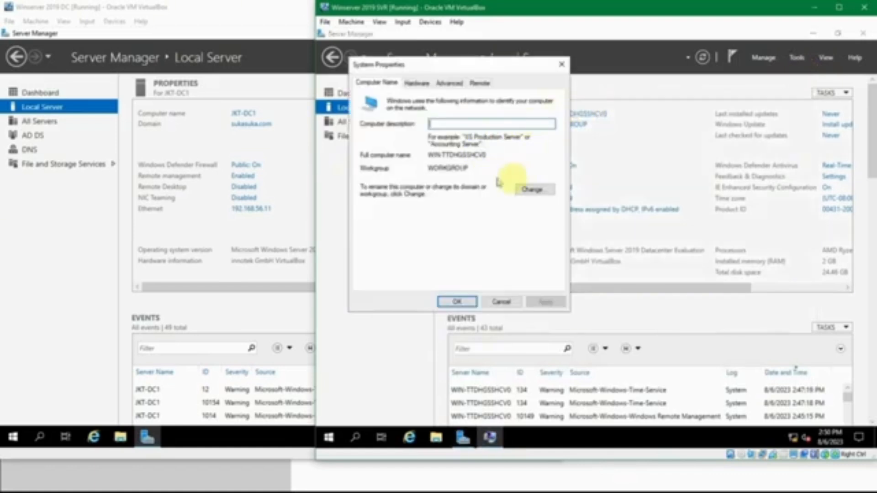
left_click(527, 187)
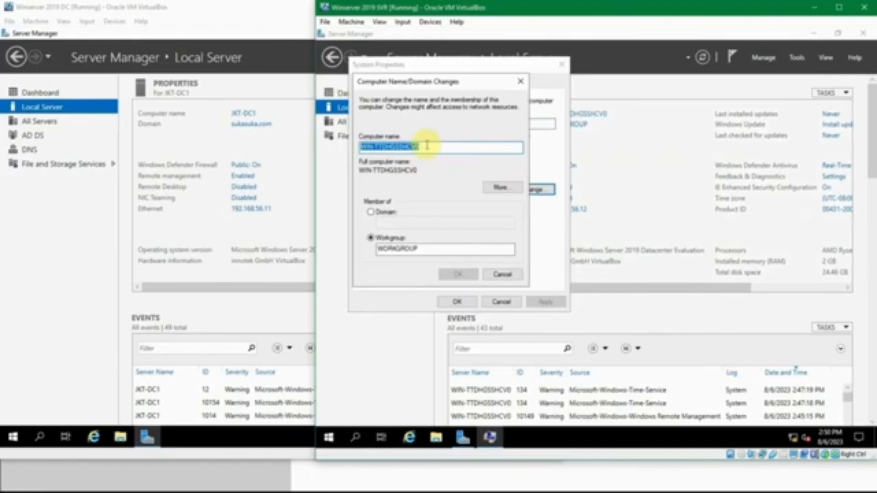
type("JKT-SVR1")
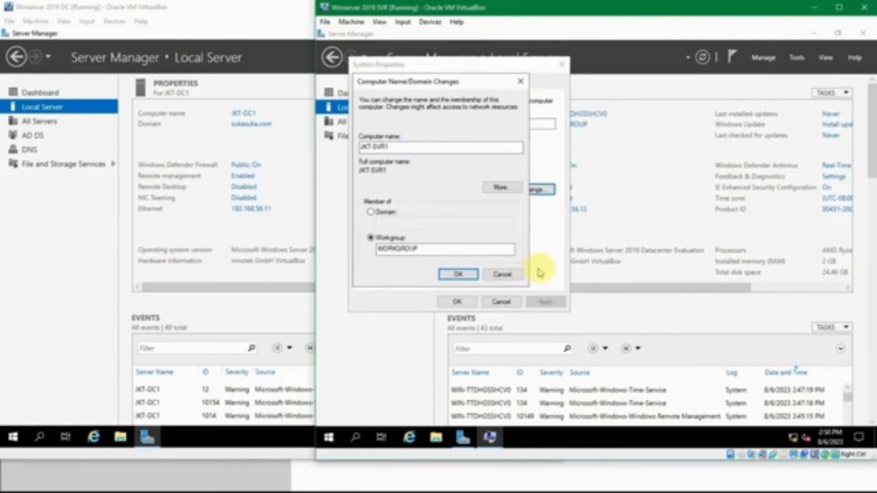
key("Return")
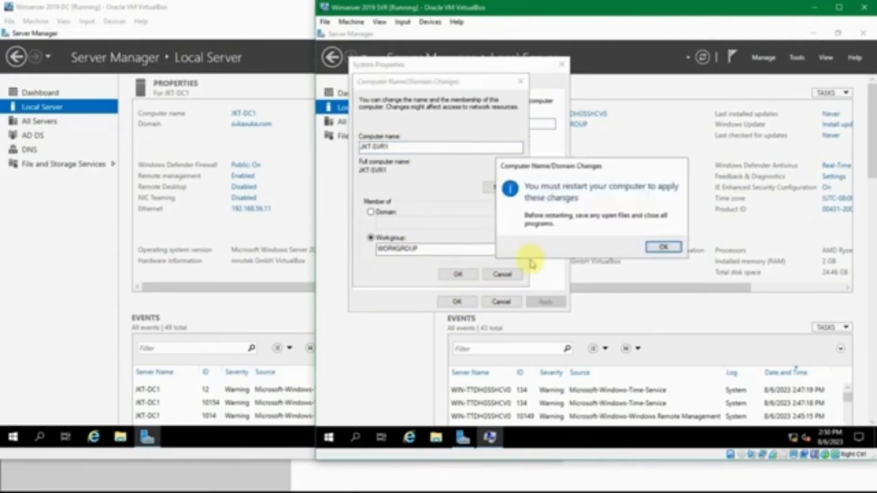
left_click(671, 247)
Restart the guest, sign back in as Administrator, and view Local Server showing JKT-SVR1.
left_click(467, 300)
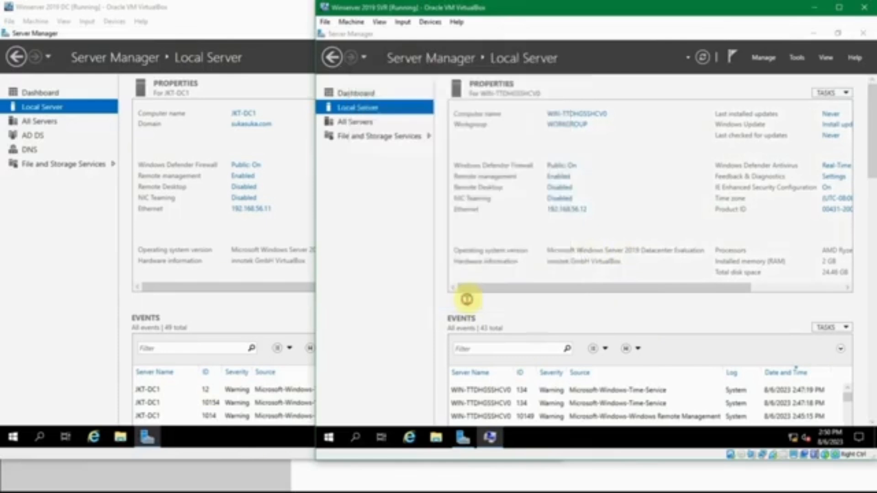
left_click(599, 243)
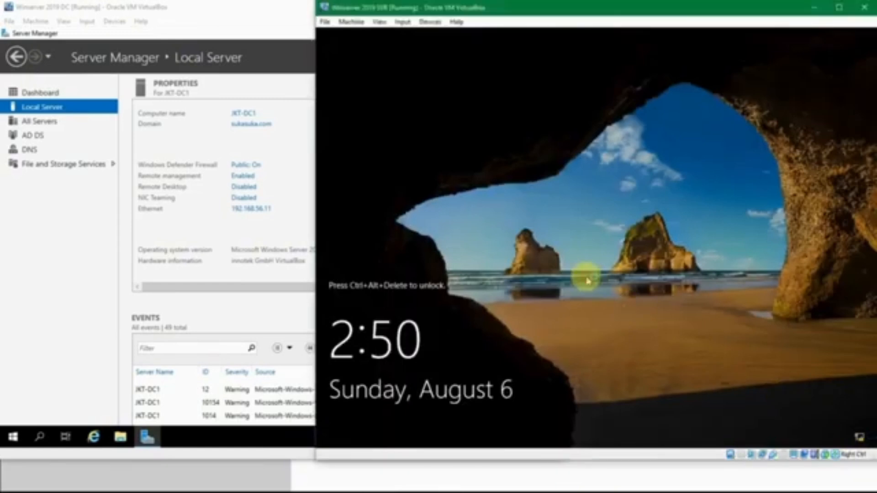
key("ctrl+alt+Delete")
type("*******")
key("ctrl+a")
type("*******")
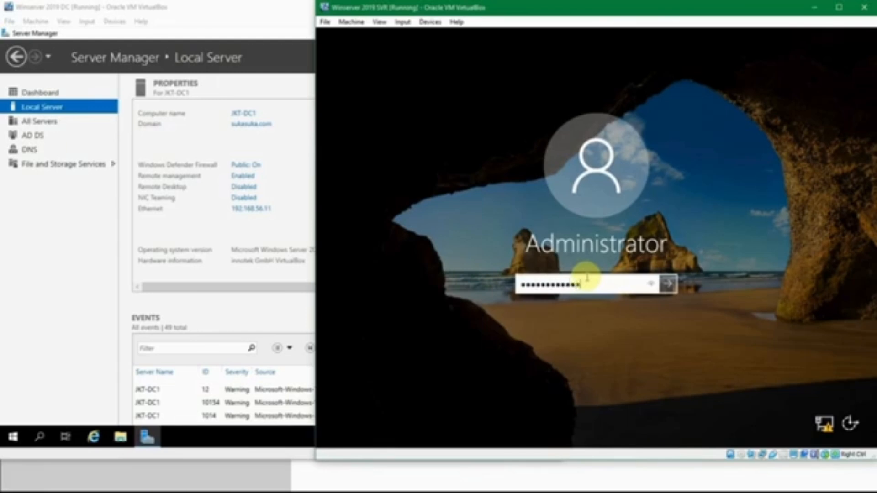
key("Return")
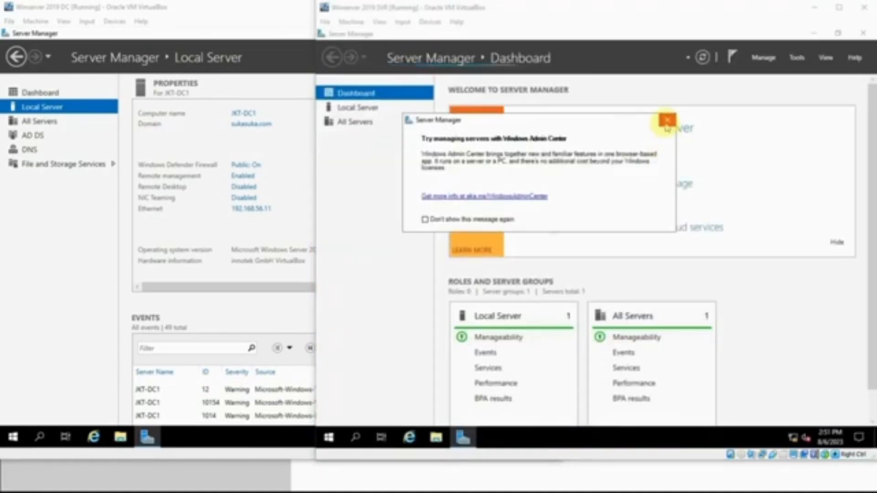
left_click(667, 120)
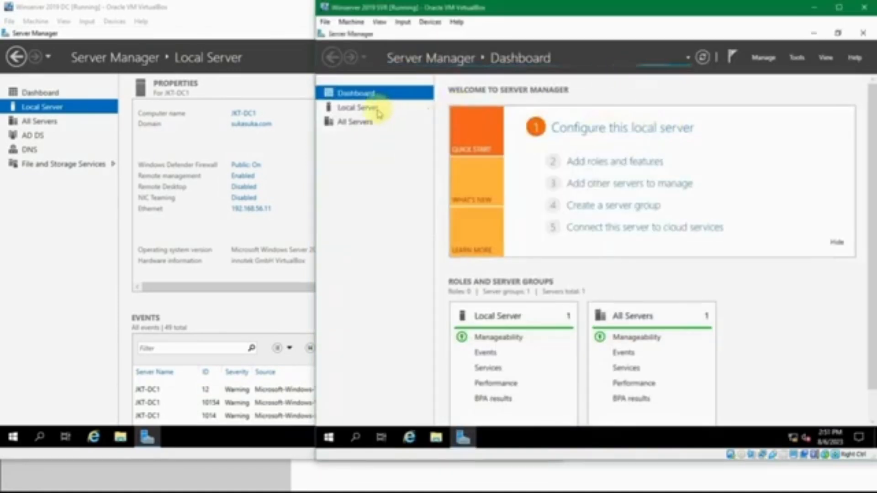
left_click(377, 110)
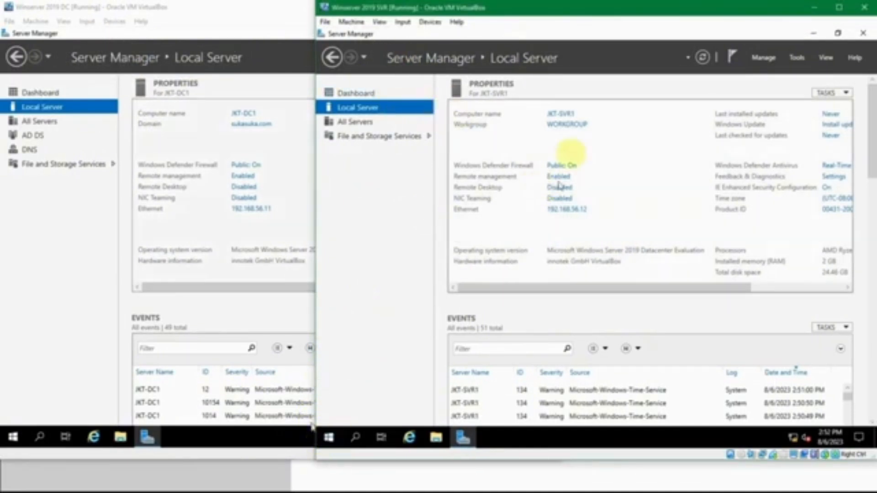
Switch JKT-SVR1's membership to domain sukasuka and submit the change.
left_click(569, 118)
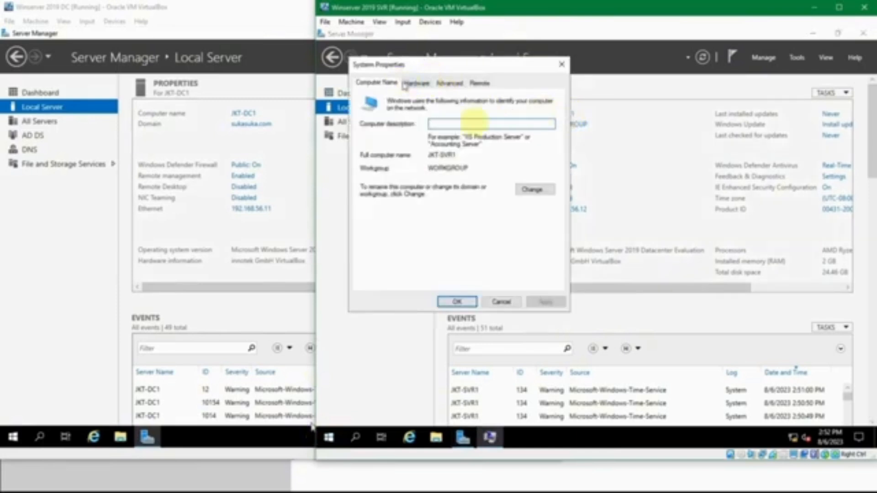
left_click(536, 190)
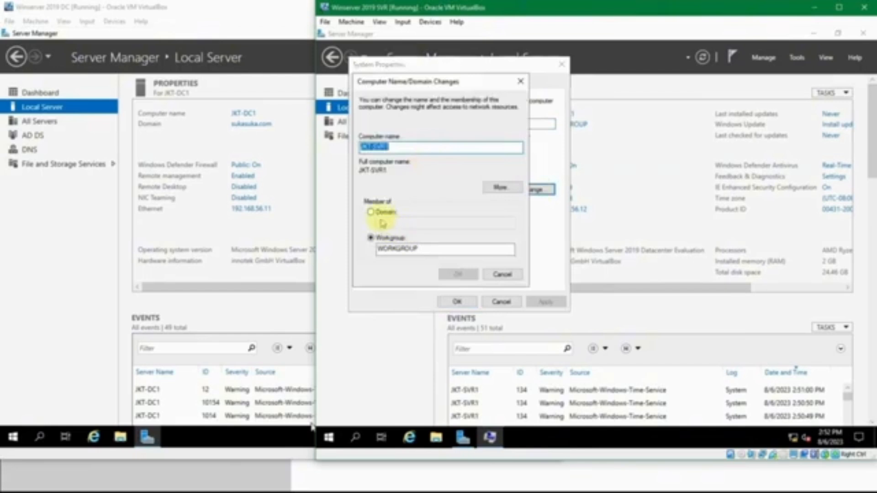
left_click(381, 214)
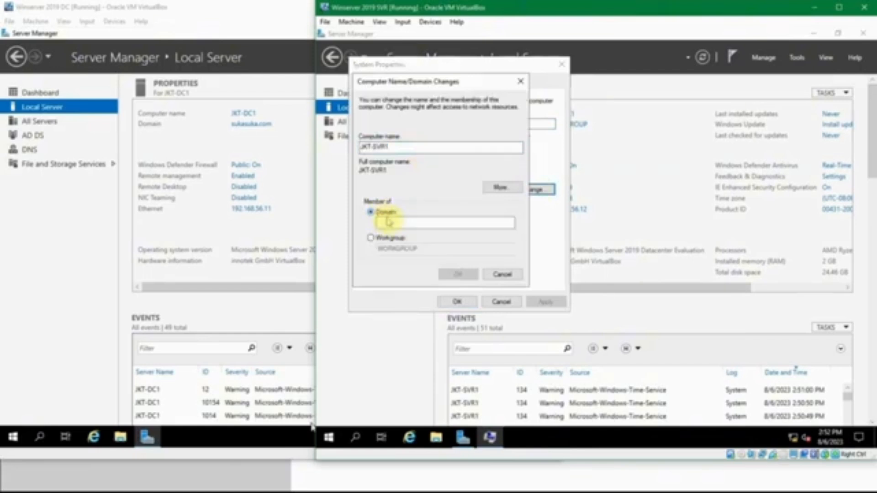
left_click(393, 225)
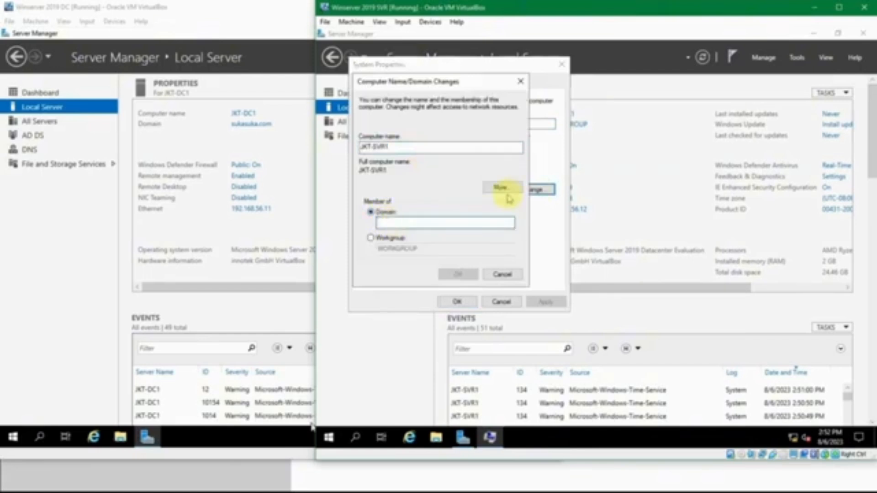
type("sukasuka.com")
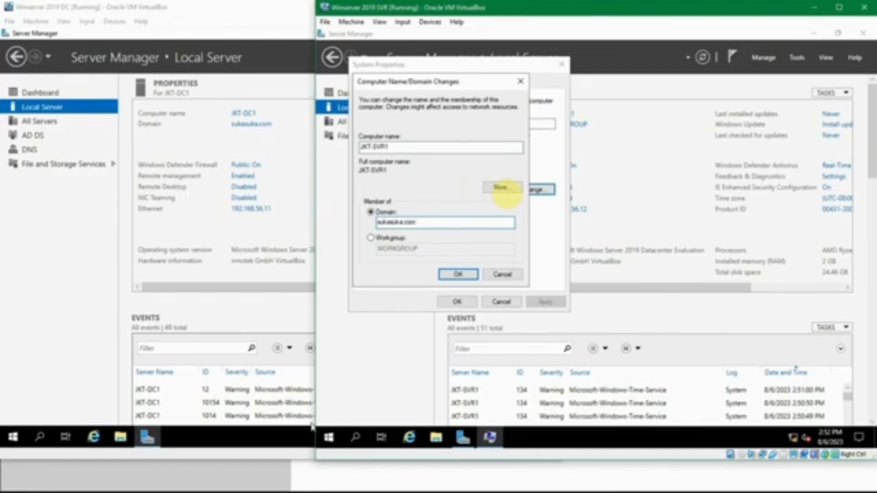
left_click(458, 274)
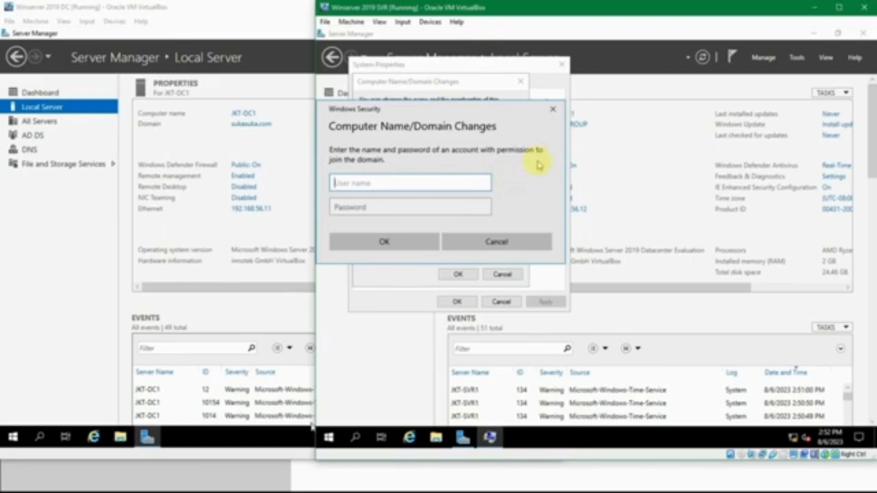
Authorize the domain join as sukasuka\administrator using the domain admin password from the notes.
type("sukasuk")
type("a\\administrator")
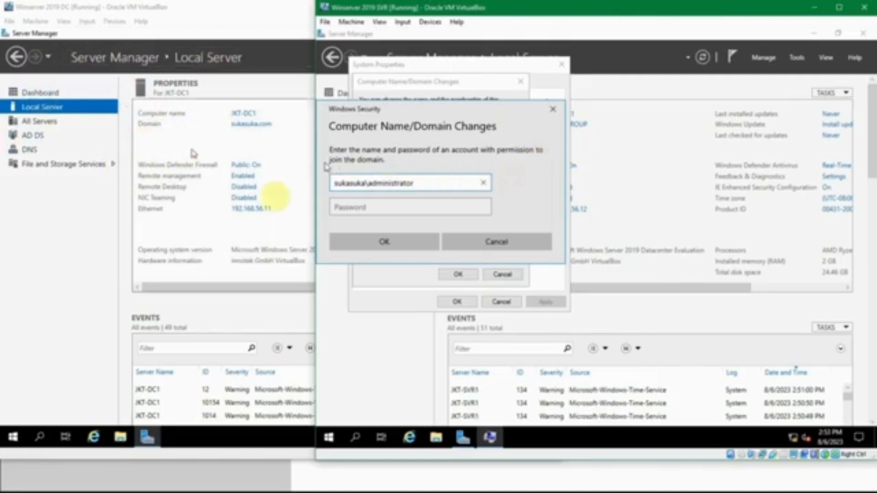
left_click(352, 203)
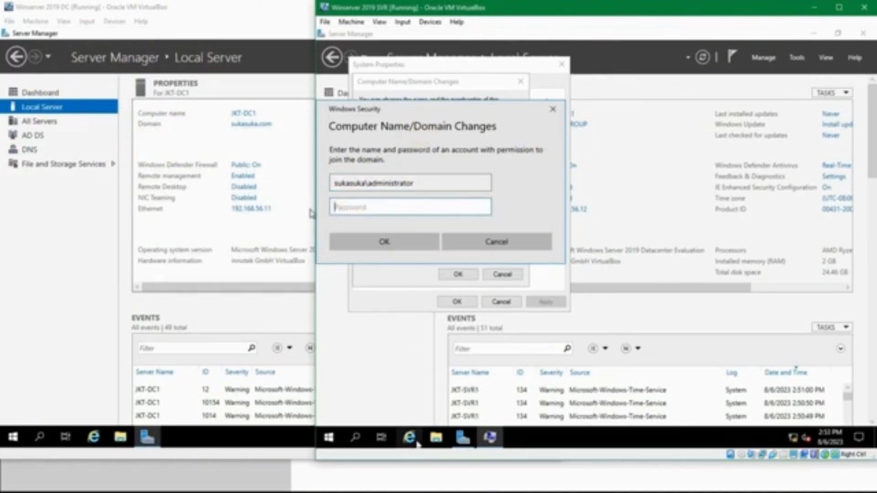
mouse_move(344, 477)
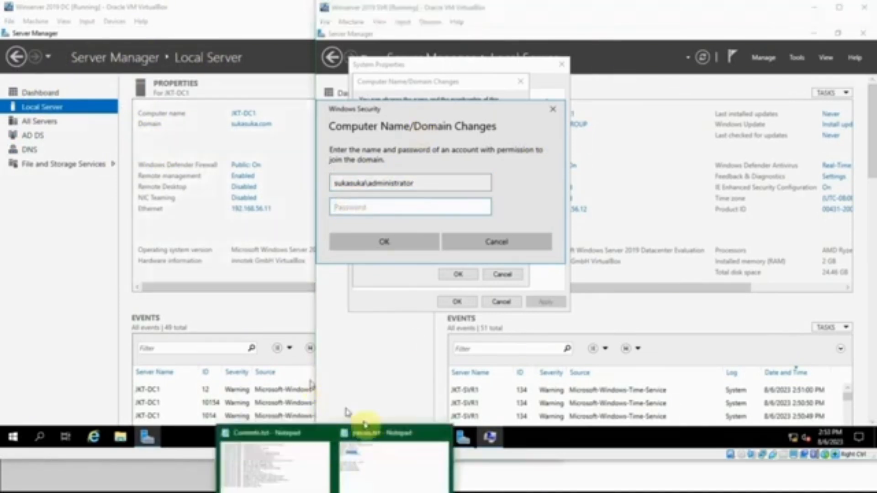
left_click(368, 450)
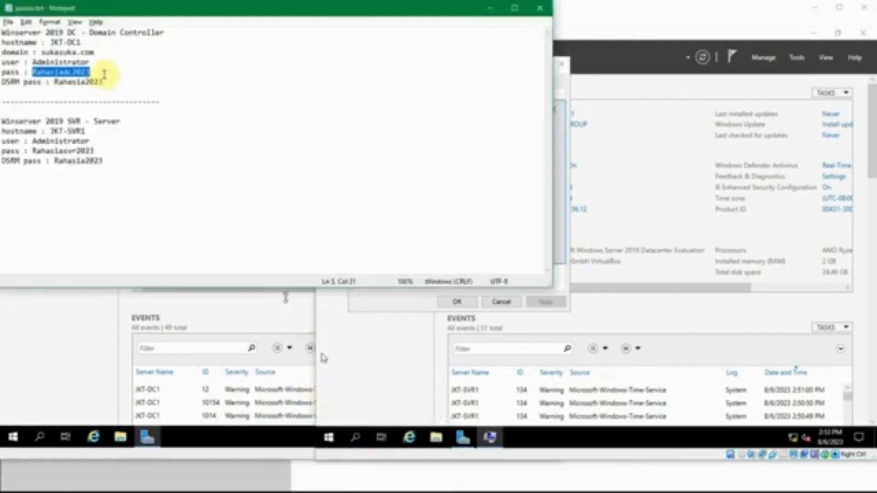
left_click(489, 8)
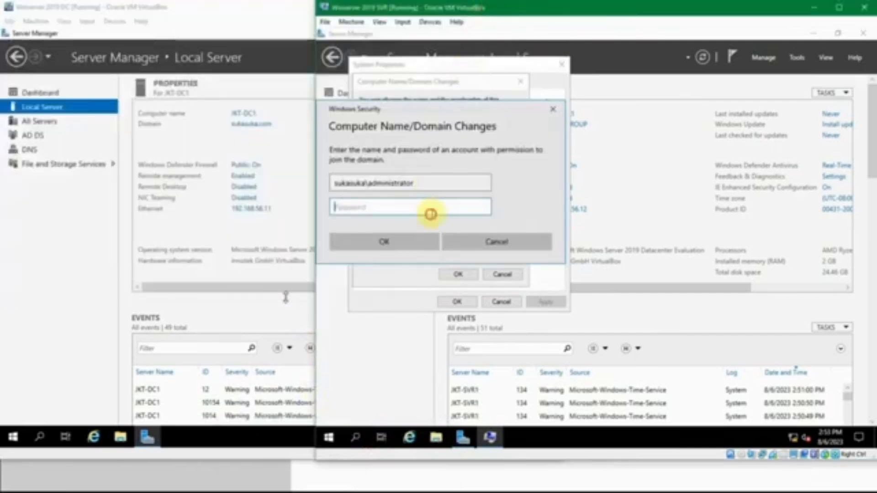
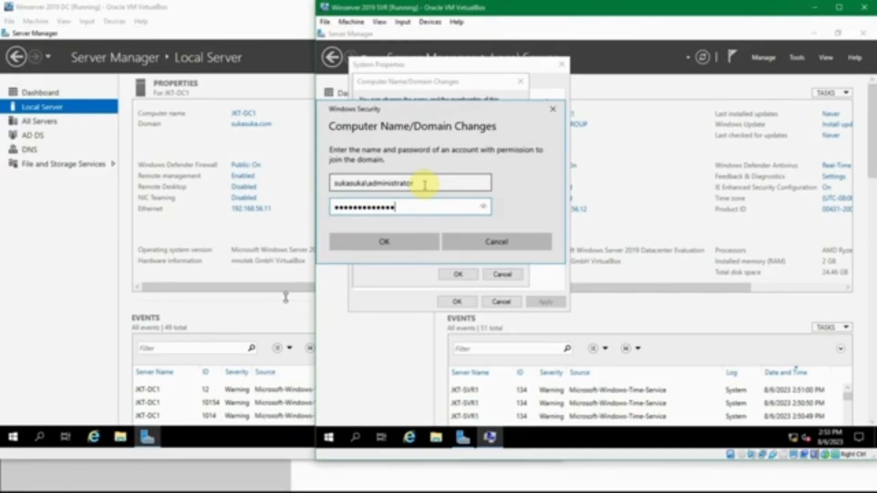
left_click(404, 242)
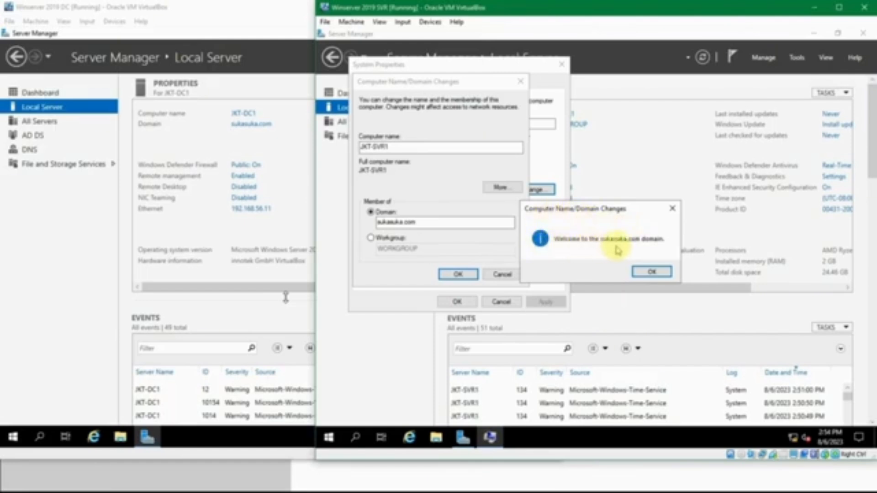
Acknowledge the welcome and restart notices, close System Properties, and restart the server now.
left_click(650, 273)
left_click(658, 247)
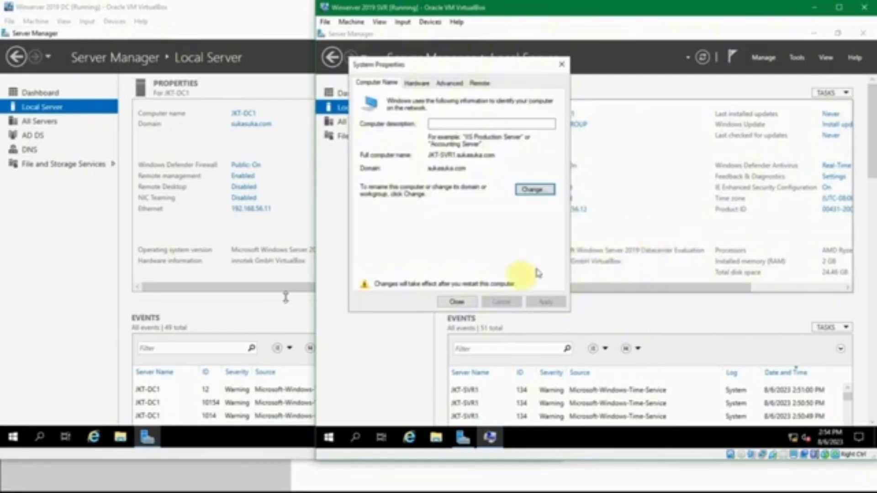
left_click(456, 302)
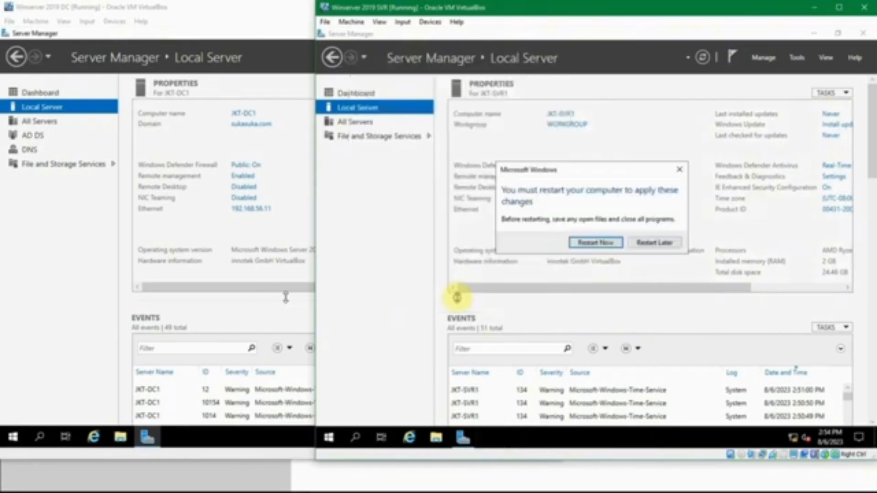
left_click(589, 243)
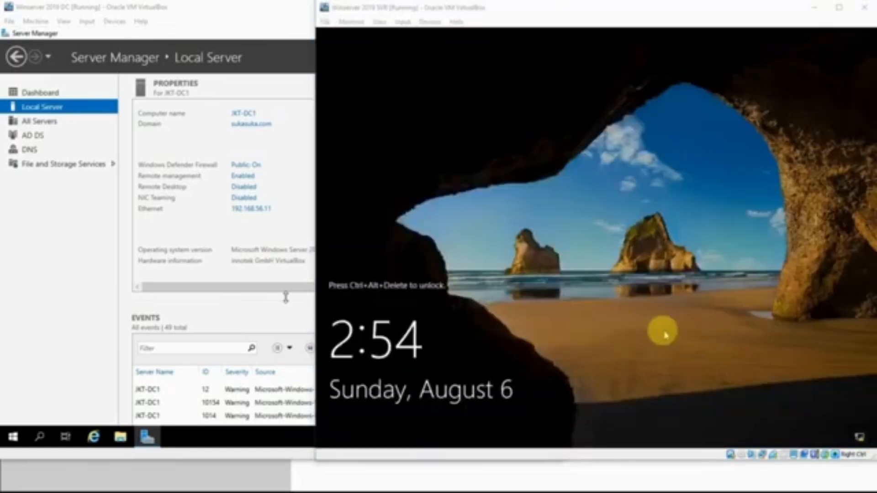
Sign back in as the local Administrator and close the Windows Admin Center popup.
left_click(663, 331)
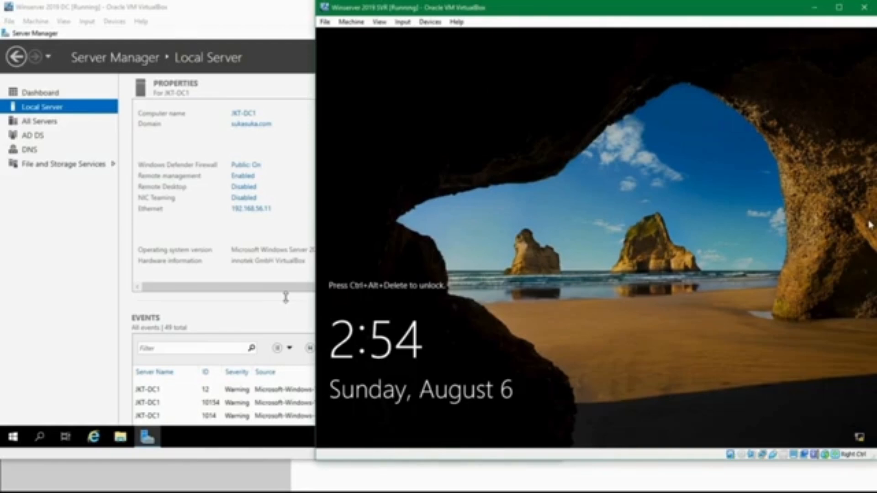
key("ctrl+alt+Delete")
left_click(824, 157)
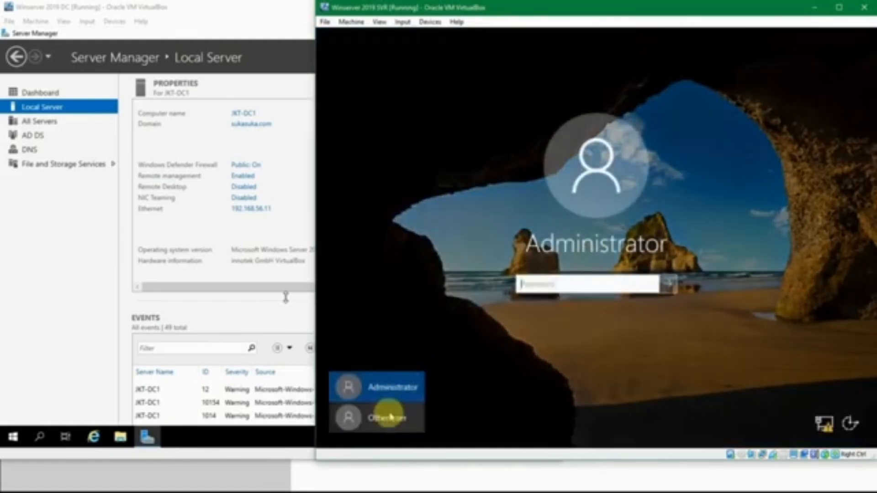
left_click(547, 284)
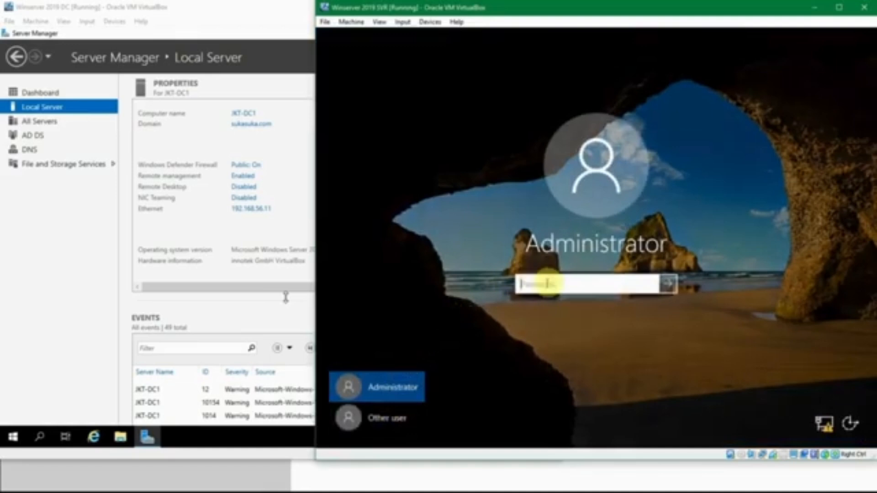
left_click(391, 390)
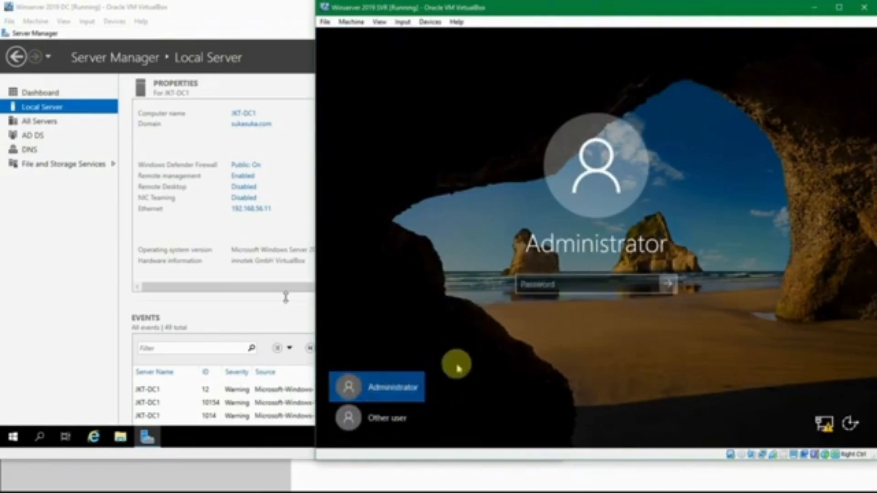
left_click(526, 285)
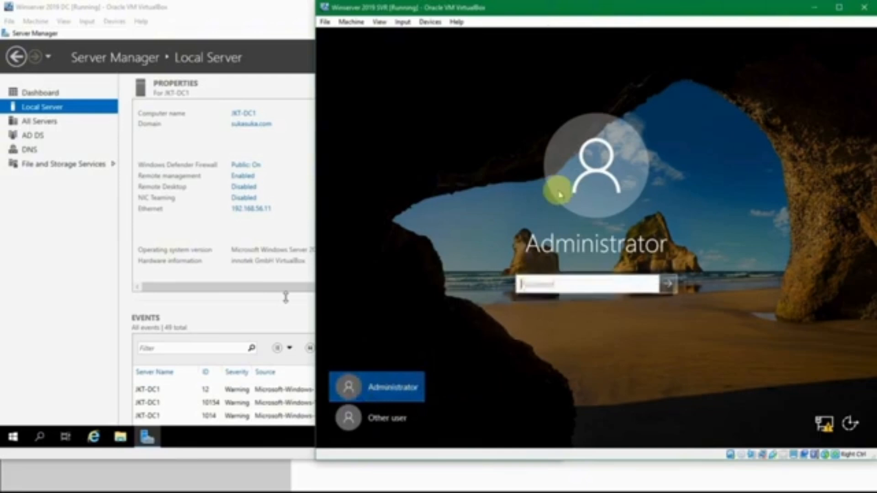
type("••")
key("BackSpace")
key("BackSpace")
type("•")
key("Return")
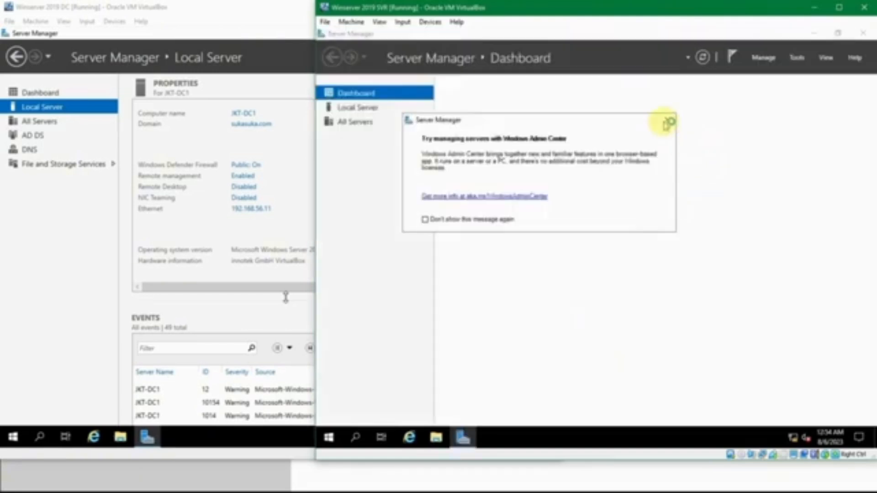
left_click(665, 122)
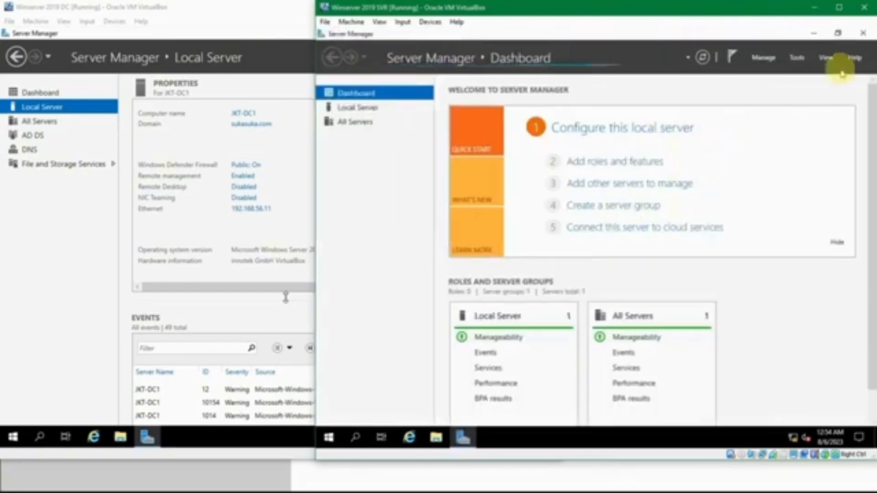
Sign out of the local Administrator session and choose Other user at the sign-in screen.
right_click(330, 438)
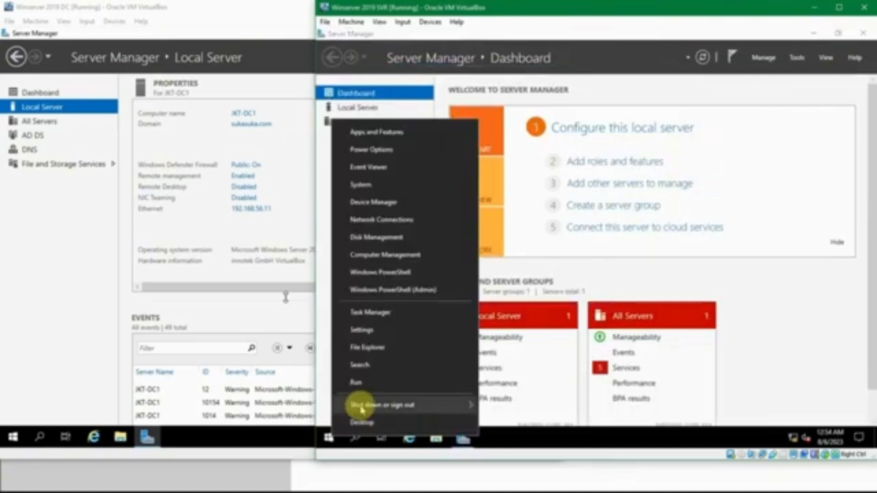
mouse_move(366, 405)
left_click(506, 368)
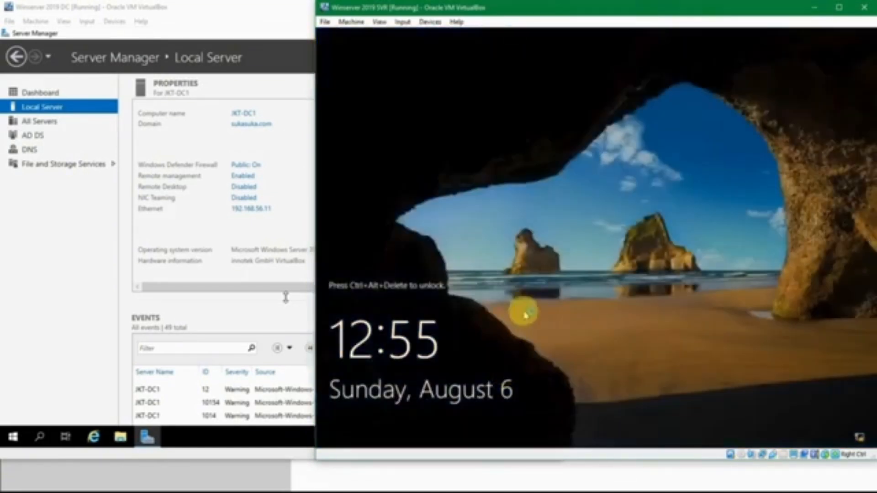
key("ctrl+alt+Delete")
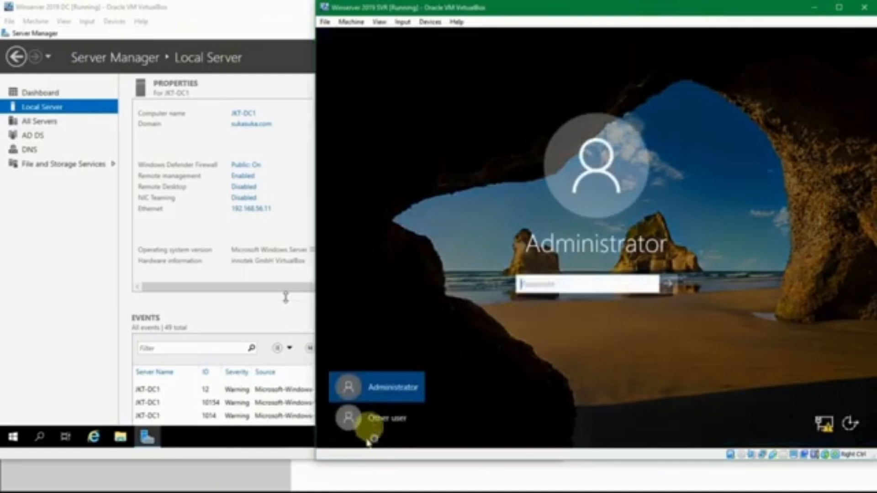
left_click(373, 422)
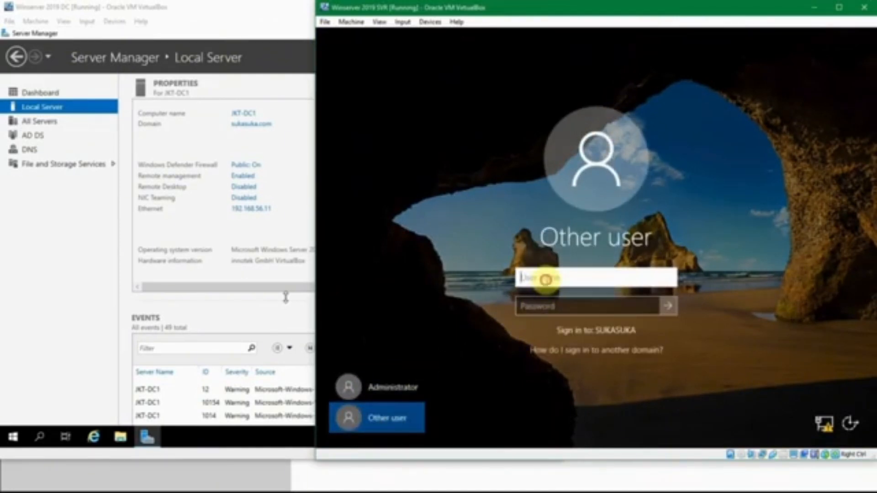
Enter SUKASUKA\Administrator as the user name, correcting the misspelled domain prefix.
left_click(543, 305)
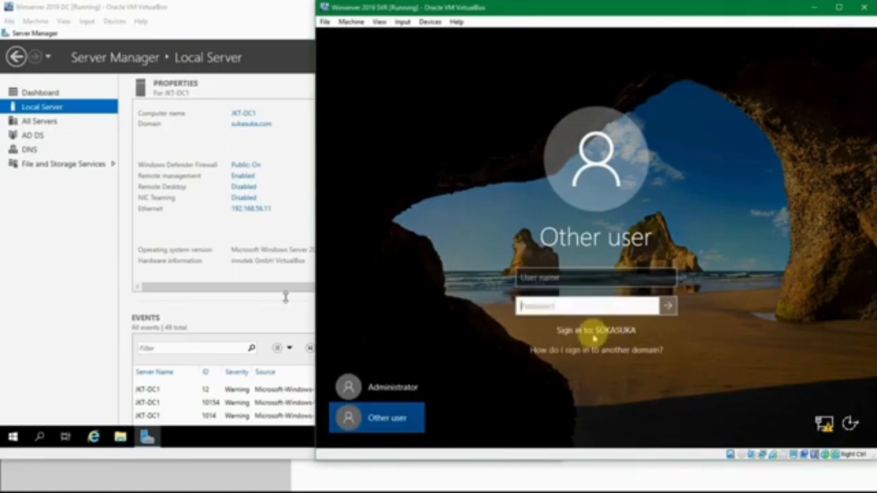
left_click(556, 278)
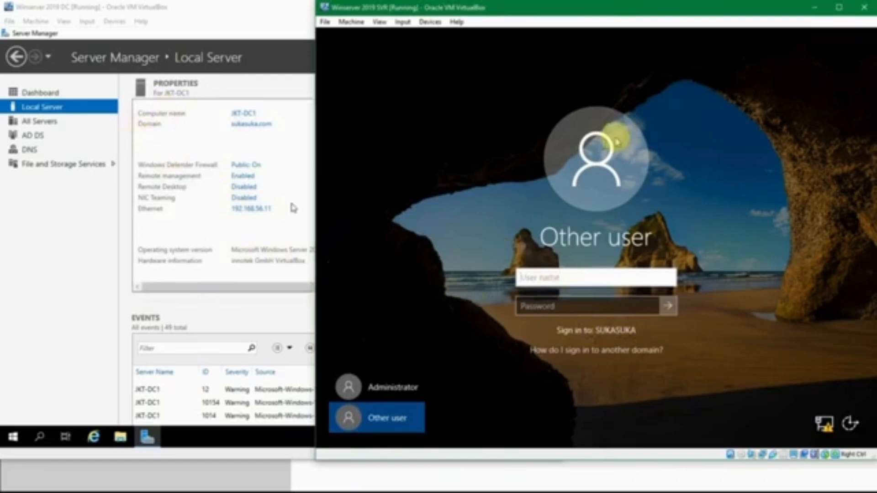
type("Administrator")
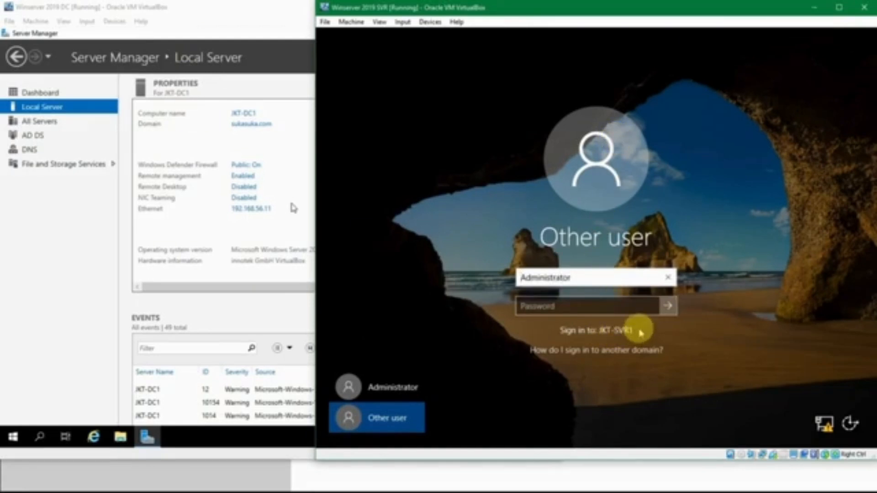
left_click(594, 278)
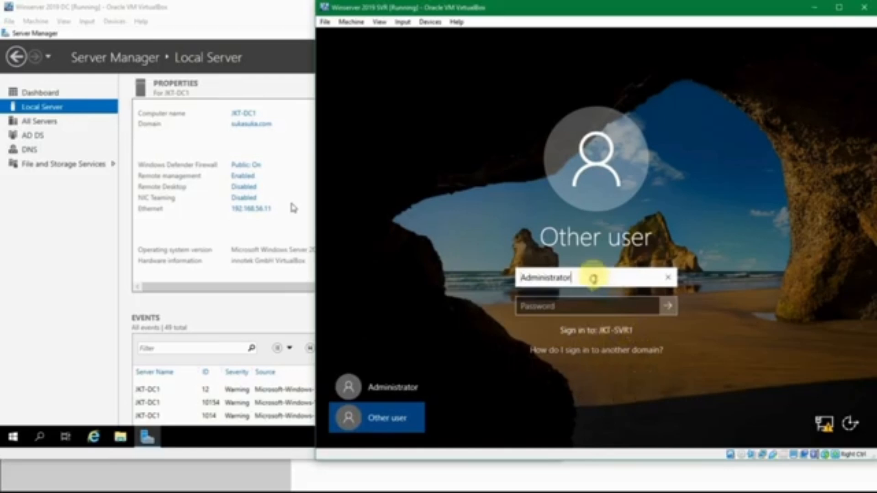
type("sukasua\\")
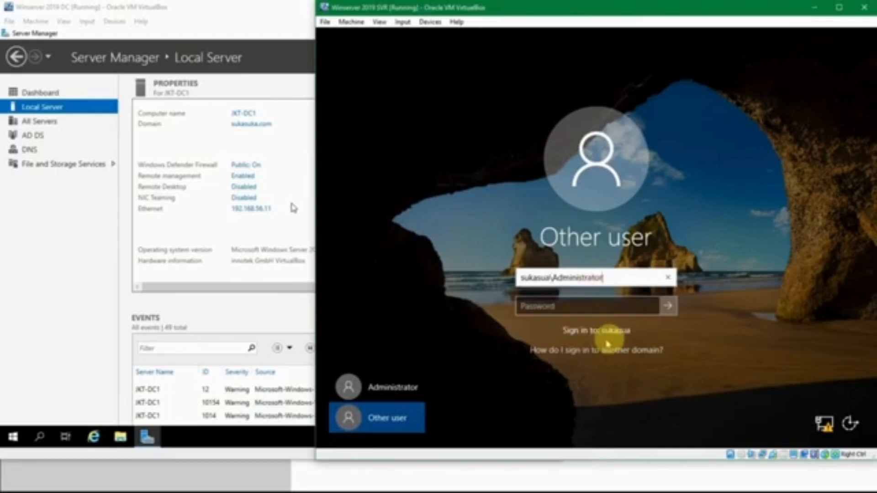
left_click(551, 278)
double_click(547, 277)
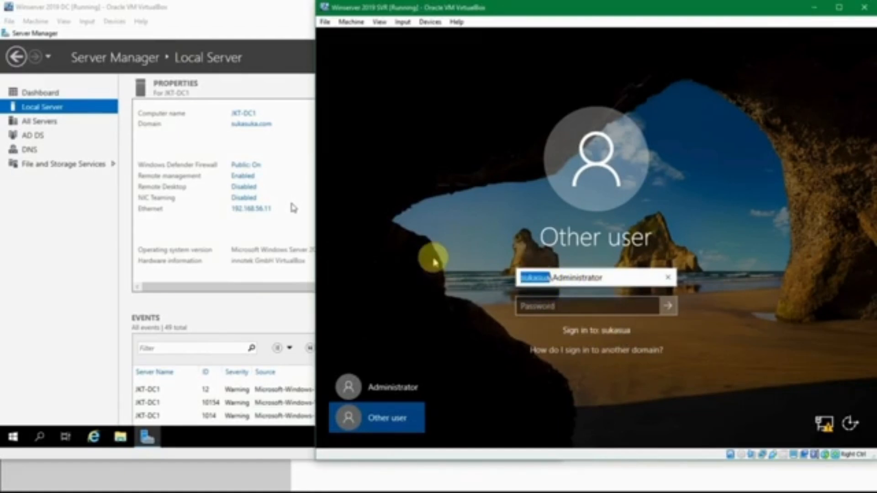
type("SU")
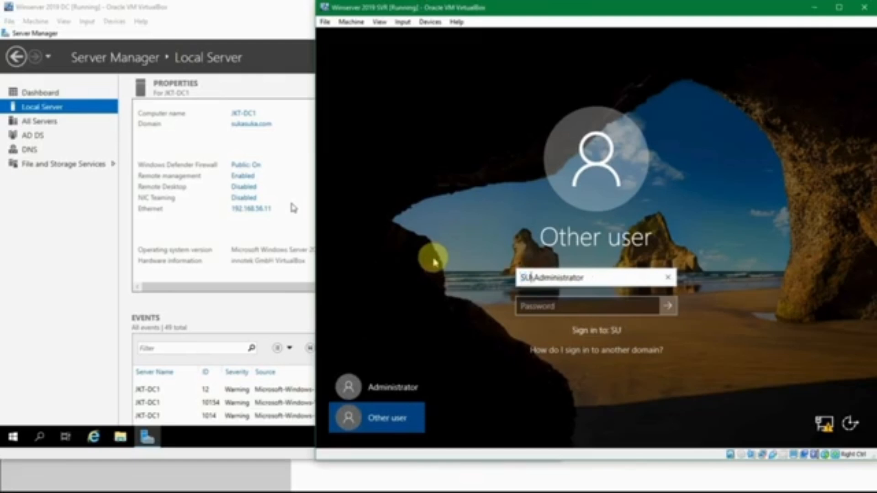
type("KASUKA")
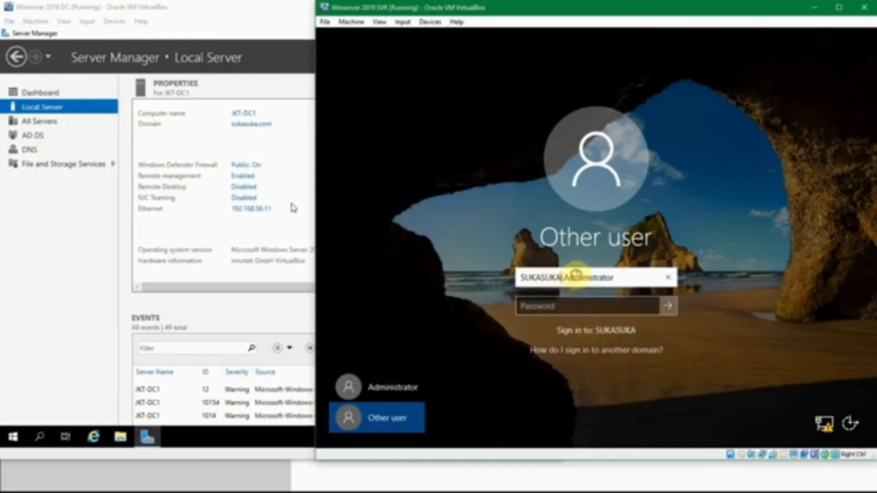
left_click(580, 308)
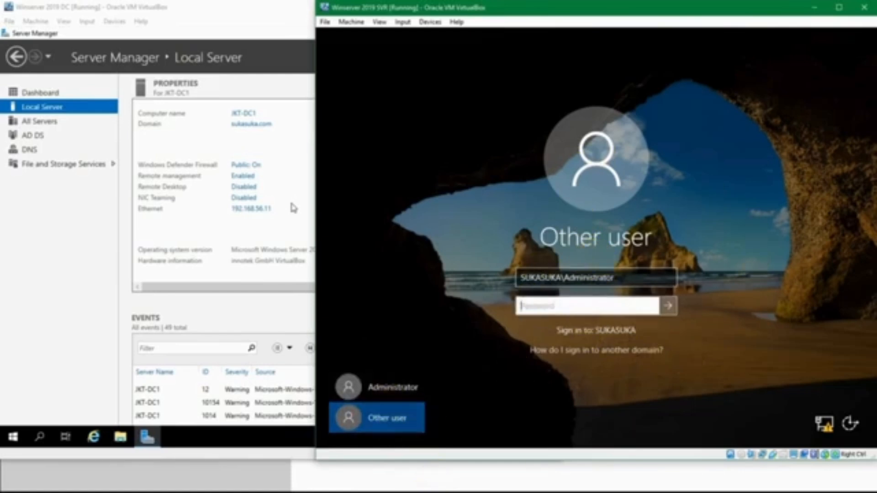
Look up the domain admin user name and password in the Notepad notes.
mouse_move(333, 487)
left_click(361, 462)
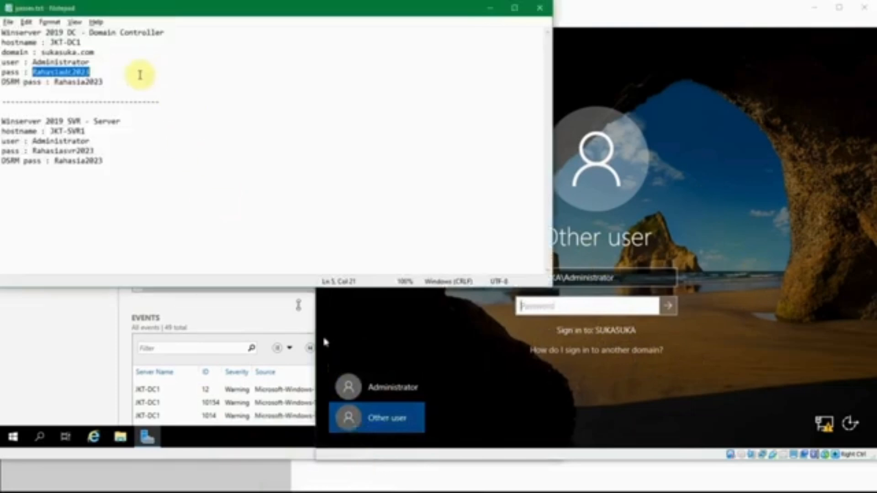
left_click(100, 44)
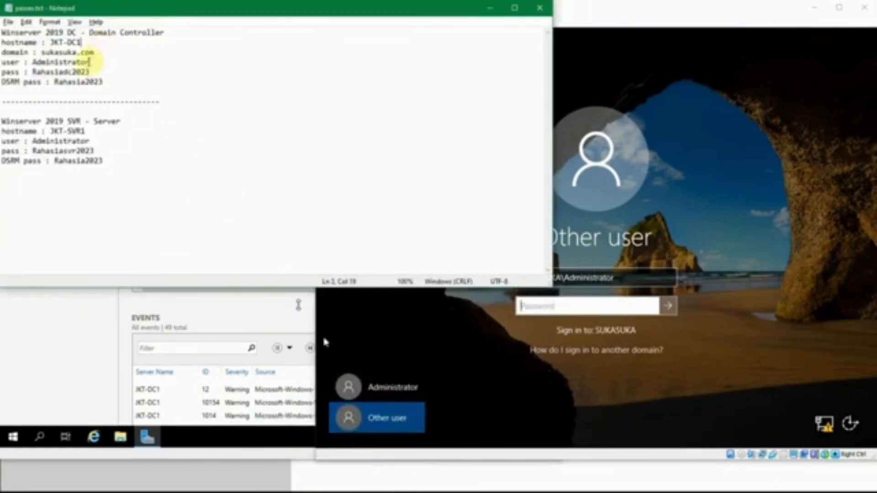
double_click(73, 63)
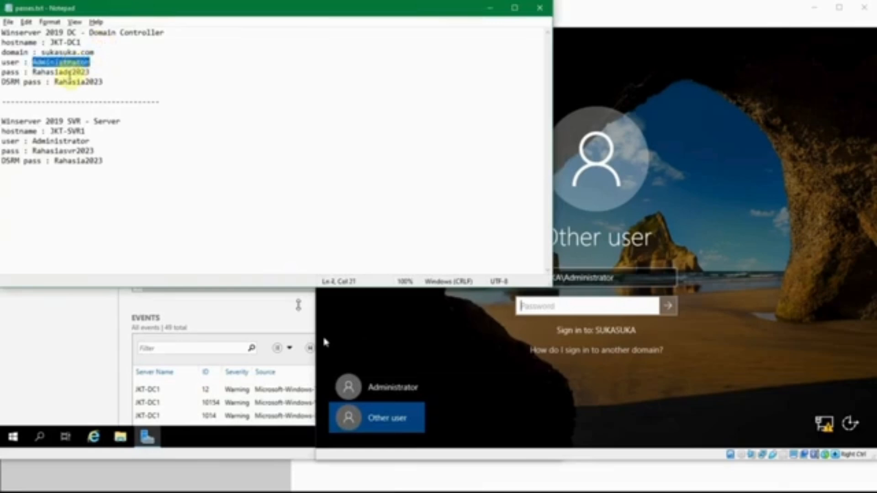
double_click(68, 73)
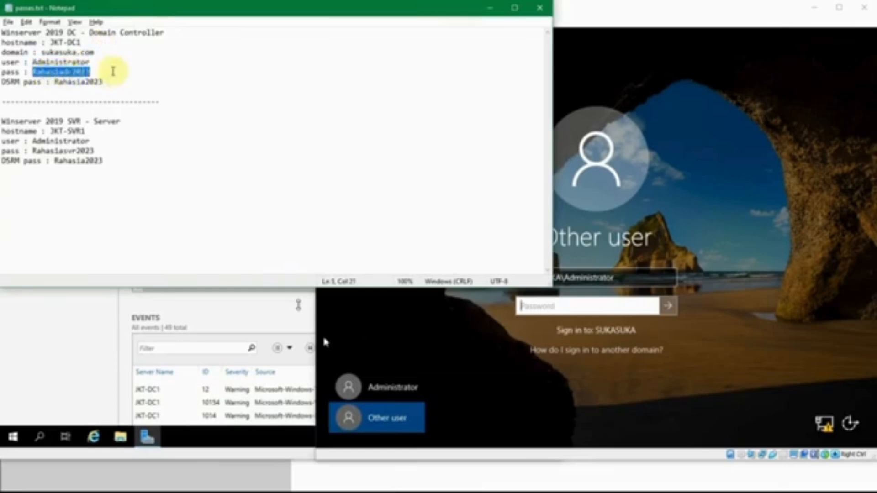
left_click(111, 72)
Enter the domain administrator password on the server VM and sign in.
left_click(490, 8)
left_click(607, 306)
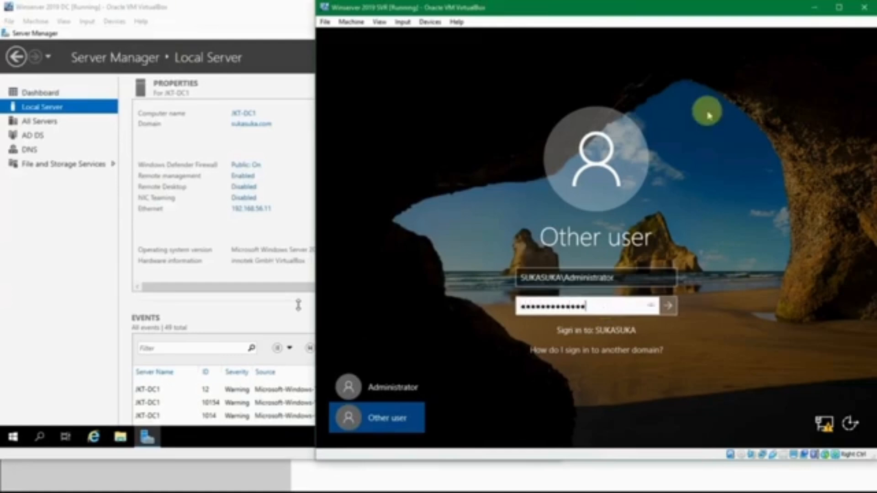
key("Return")
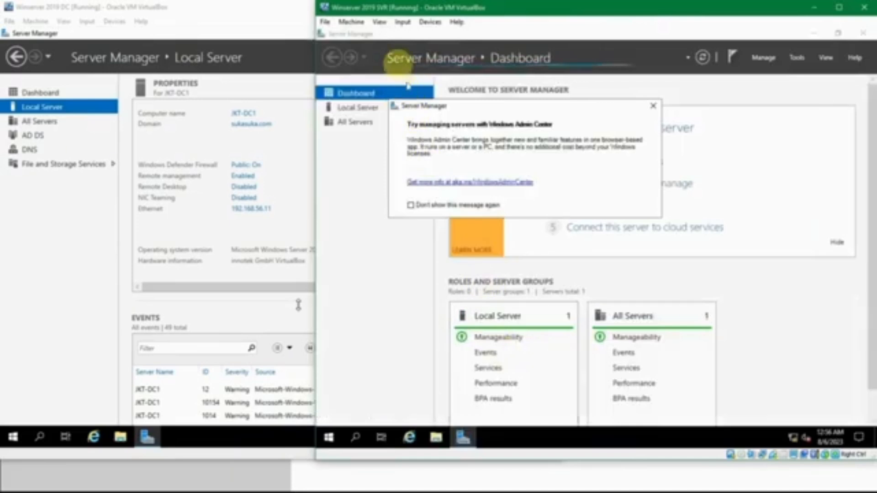
Close the Admin Center notice and browse in File Explorer to C:\Users.
left_click(653, 106)
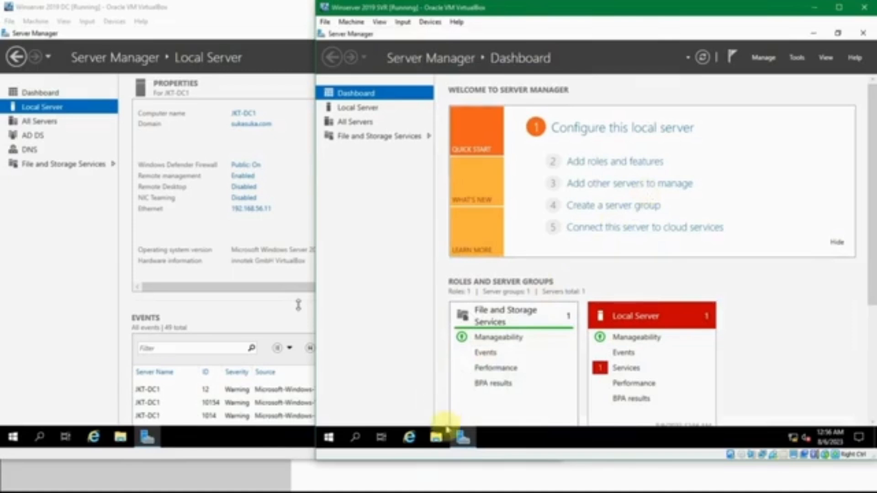
left_click(437, 438)
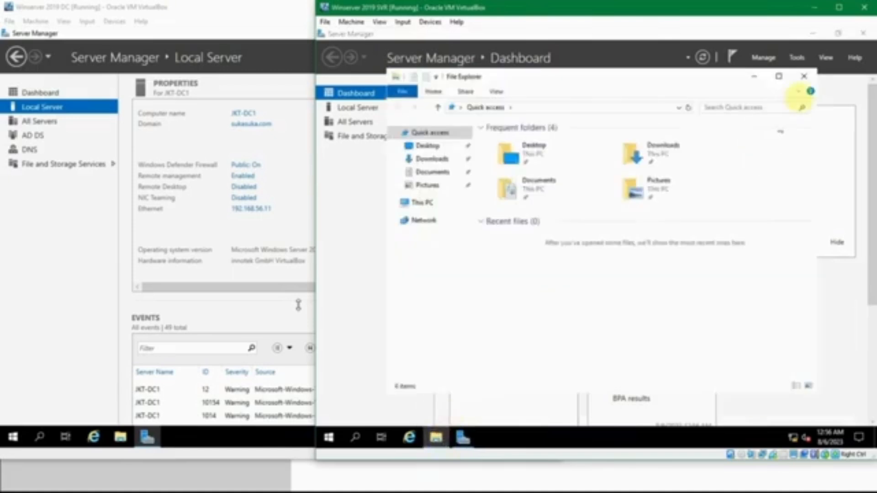
left_click(779, 76)
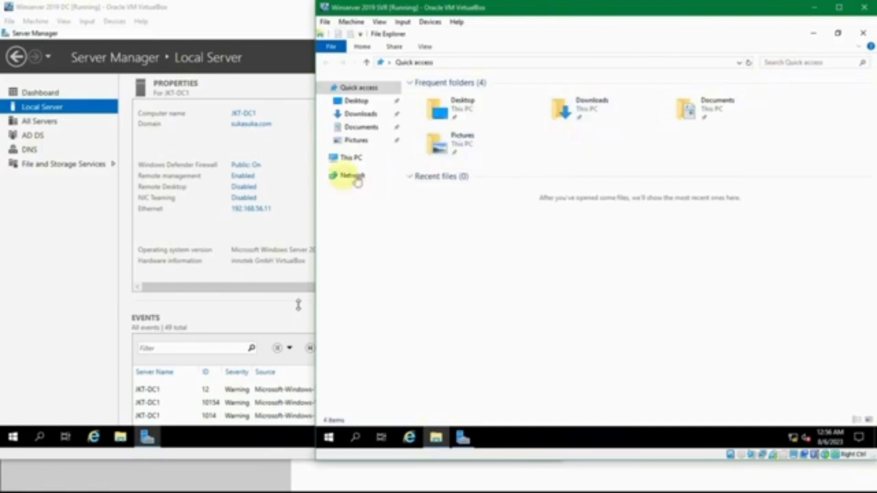
left_click(347, 158)
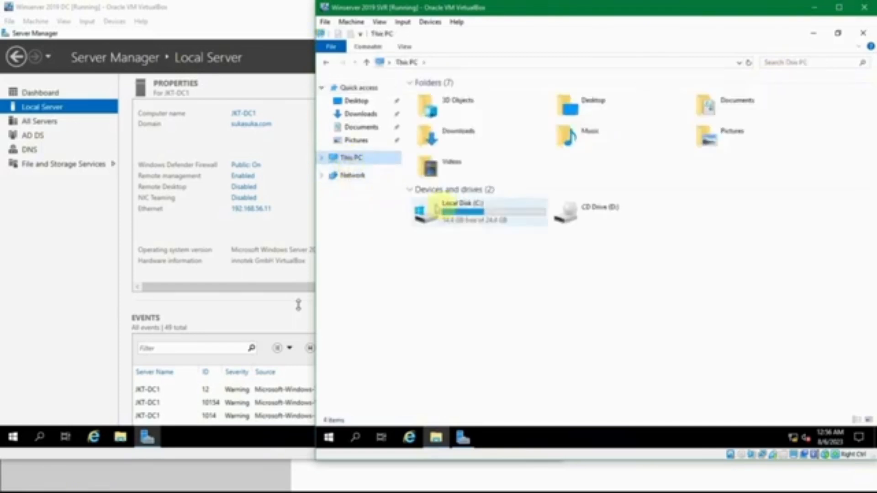
double_click(438, 209)
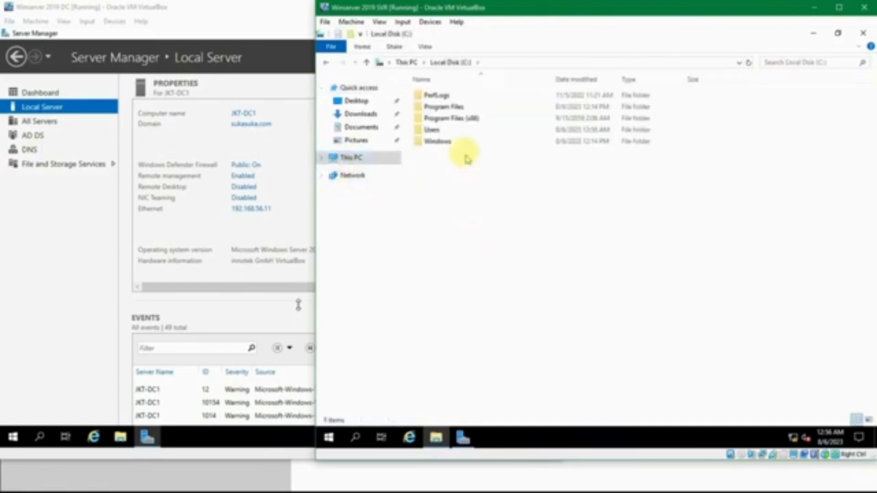
double_click(434, 130)
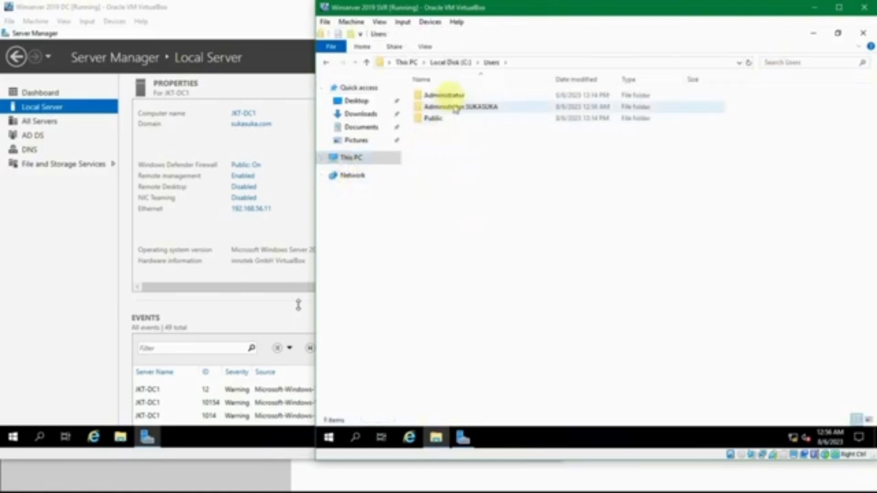
Inspect the Administrator.SUKASUKA profile folder beside the local Administrator folder, then close Explorer.
left_click(449, 95)
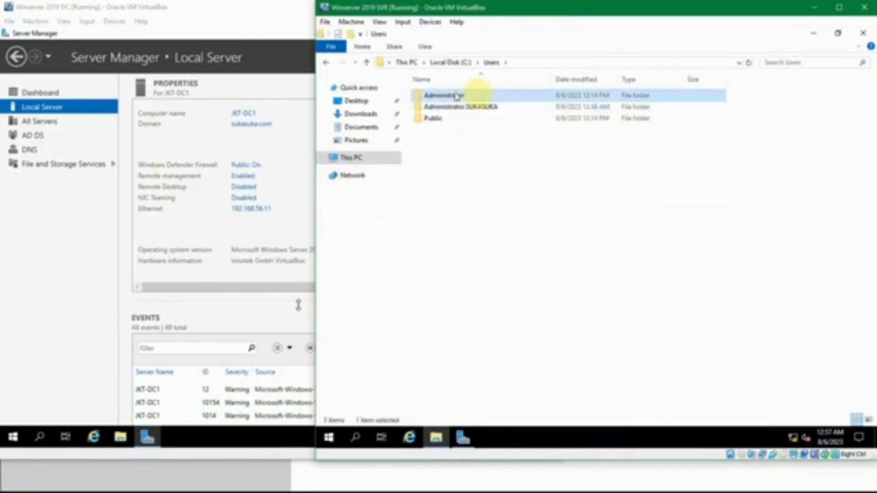
left_click(469, 108)
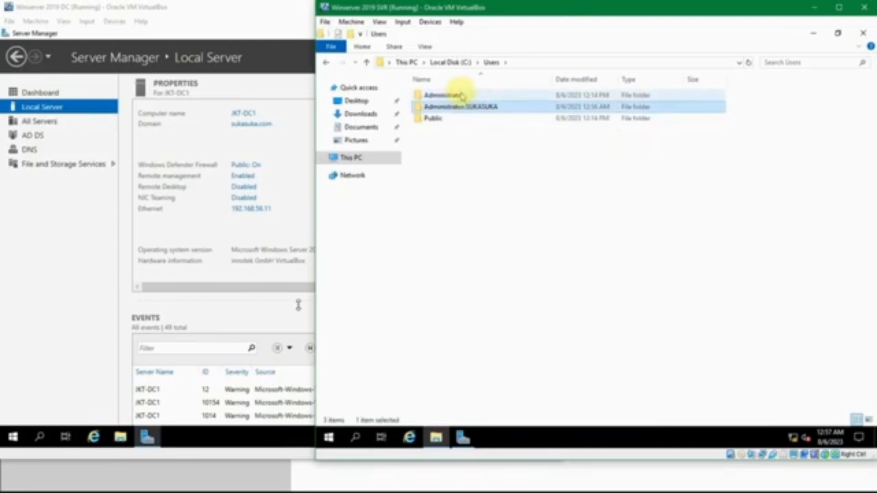
left_click(472, 96)
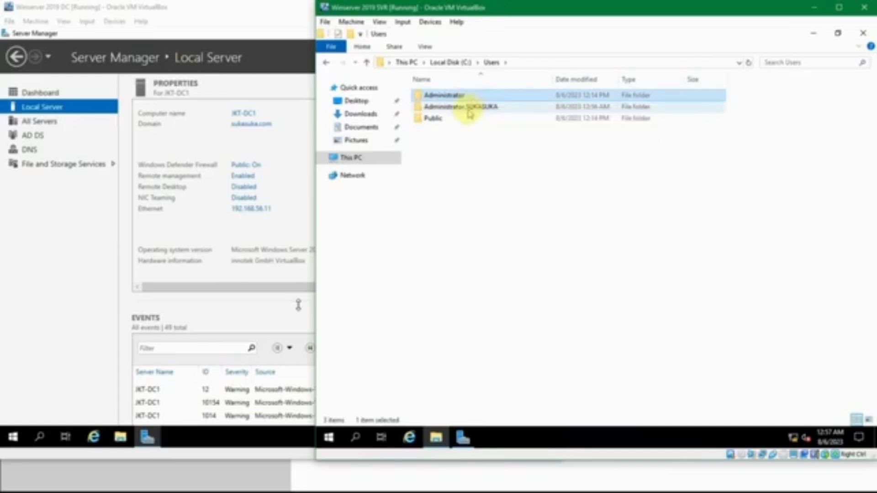
left_click(470, 110)
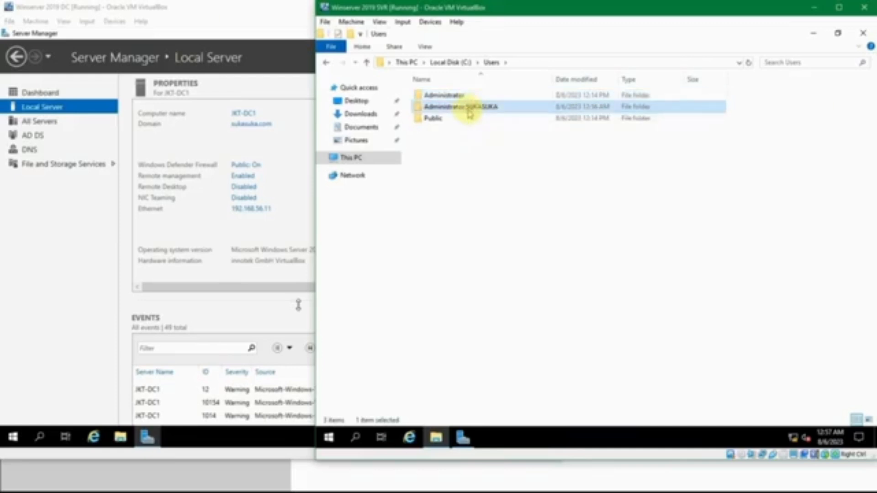
double_click(469, 109)
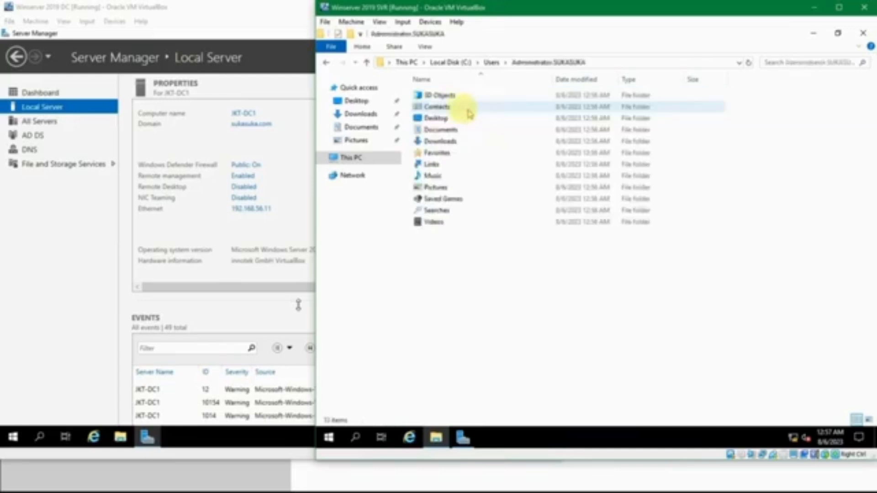
left_click(487, 62)
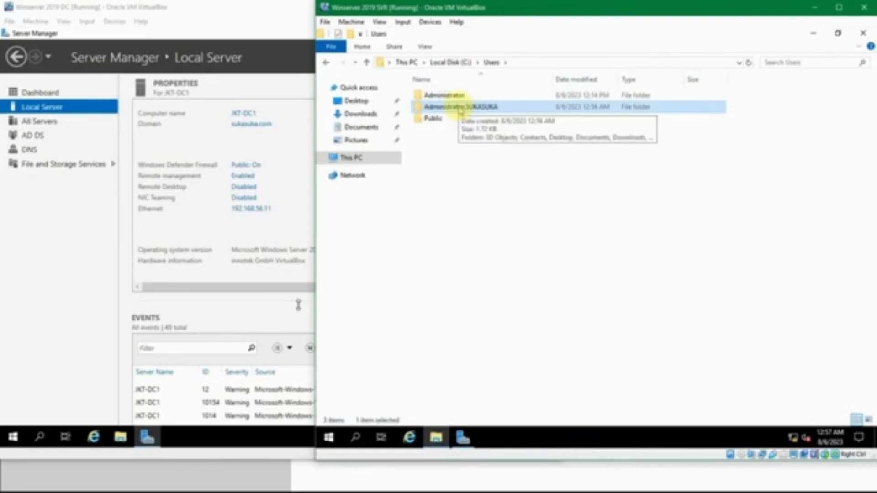
left_click(499, 171)
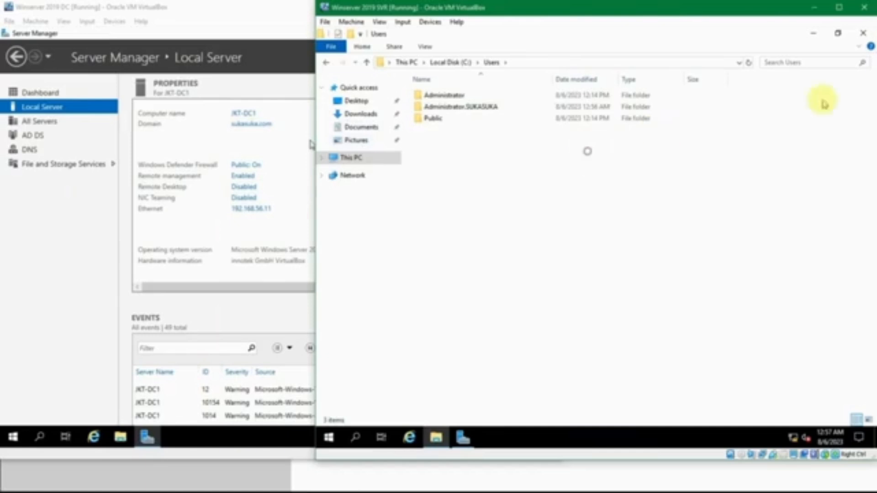
left_click(864, 33)
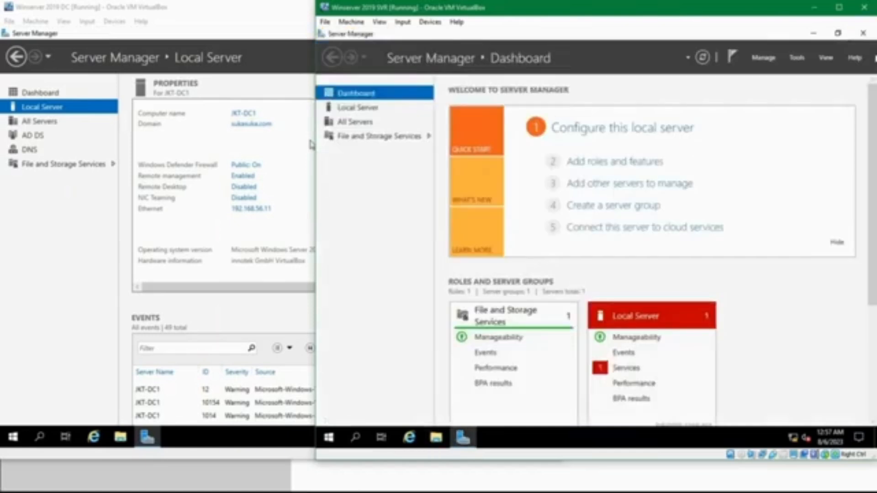
Bring the JKT-DC1 VM forward and launch Computer Management via a 'computer' Start search.
left_click(720, 273)
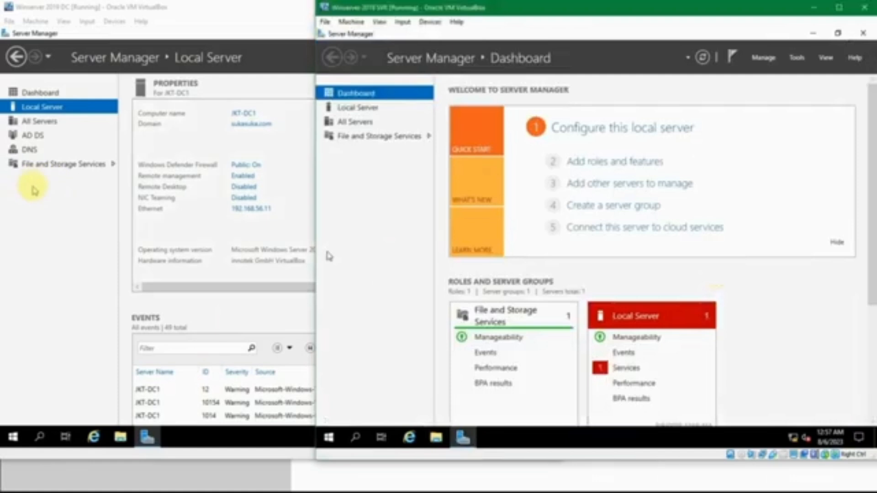
left_click(51, 190)
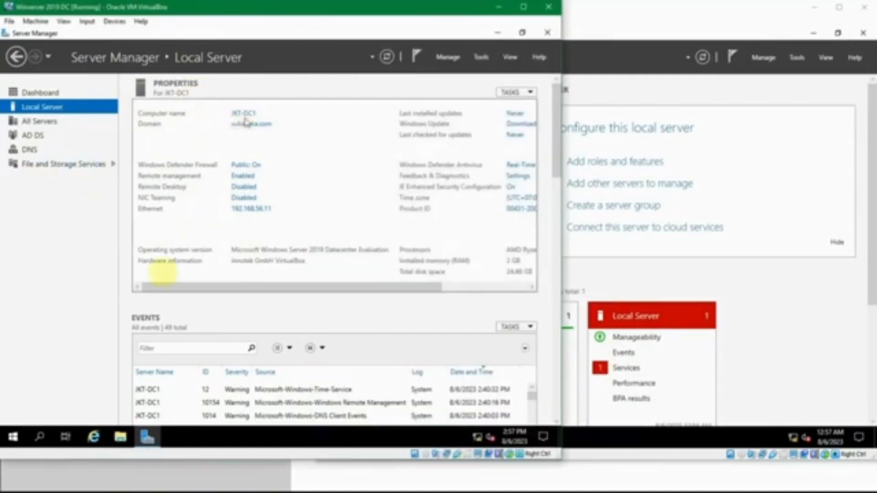
left_click(16, 437)
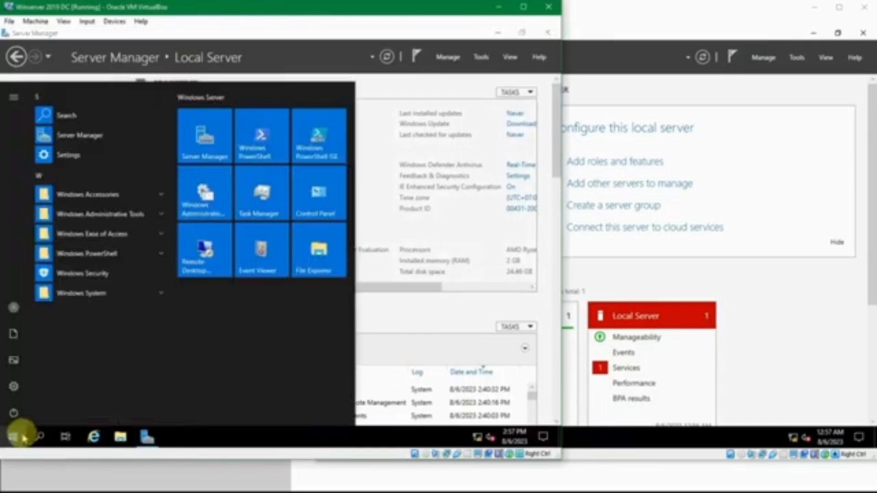
type("computer")
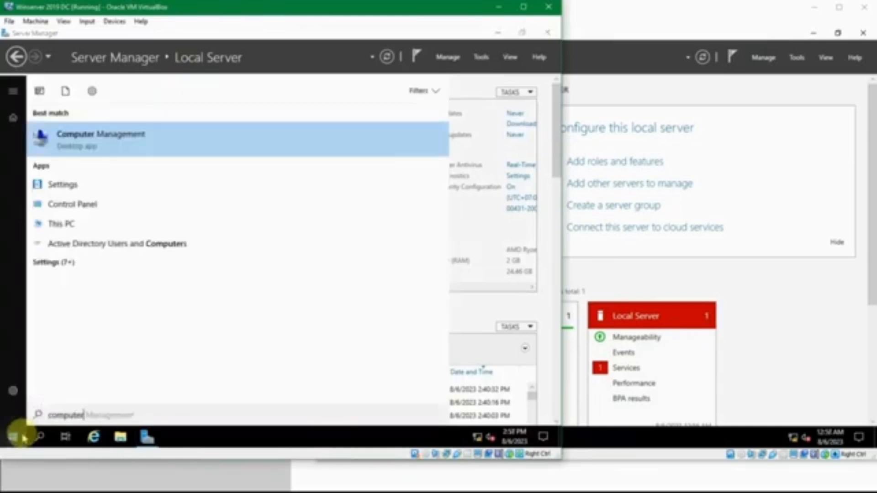
left_click(23, 438)
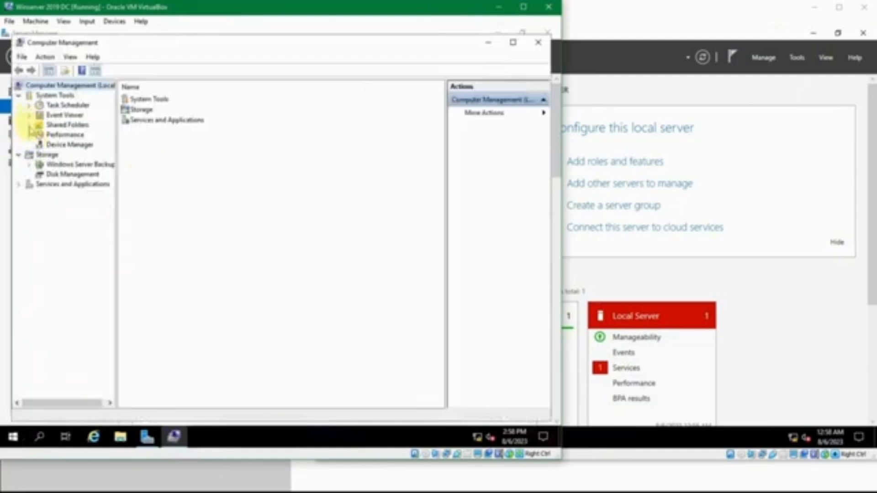
Expand and collapse the Performance, Shared Folders and Event Viewer branches, then close Computer Management.
left_click(29, 136)
left_click(29, 135)
left_click(29, 125)
left_click(29, 125)
left_click(29, 115)
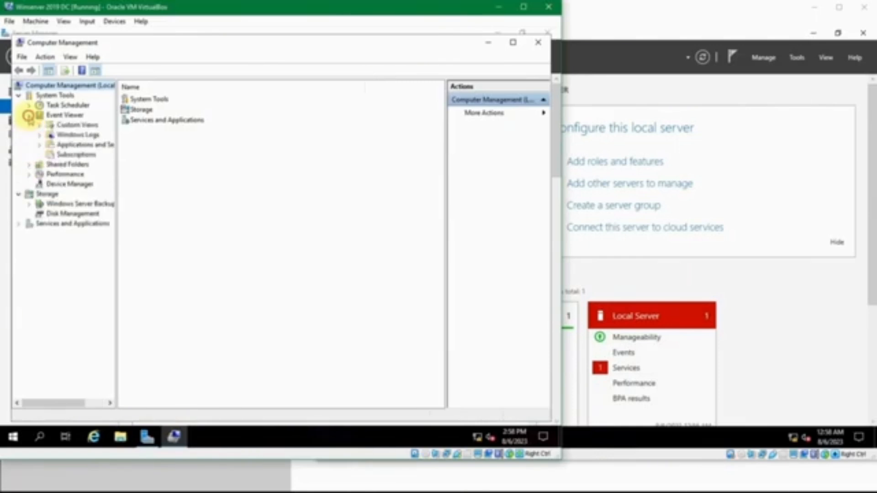
left_click(29, 115)
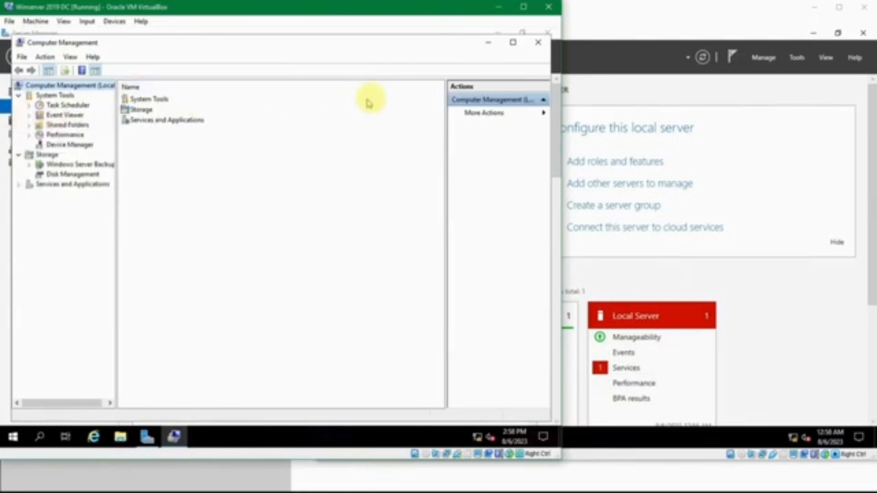
left_click(538, 42)
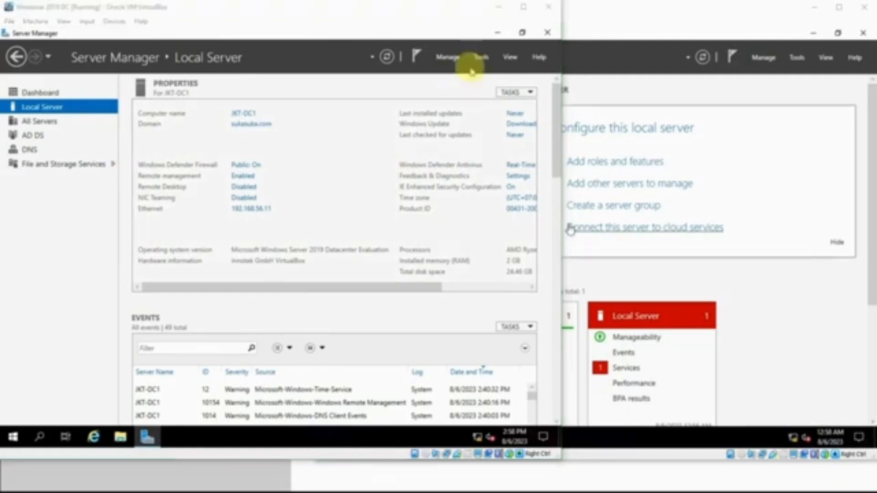
From Tools, launch Active Directory Users and Computers and check sukasuka.com's Computers container for JKT-SVR1.
left_click(483, 57)
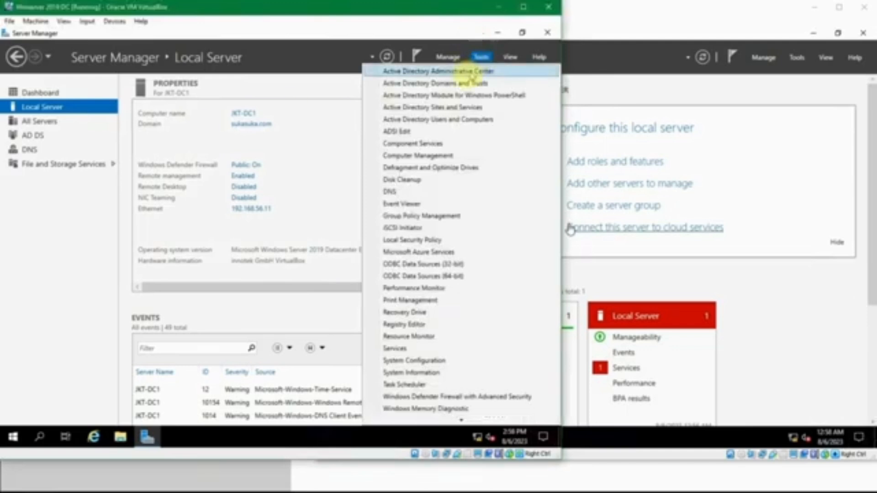
left_click(501, 119)
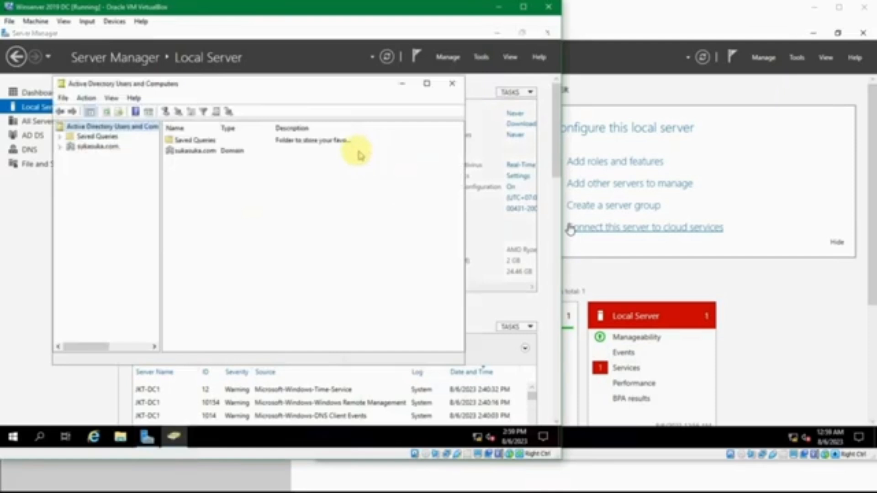
left_click(60, 146)
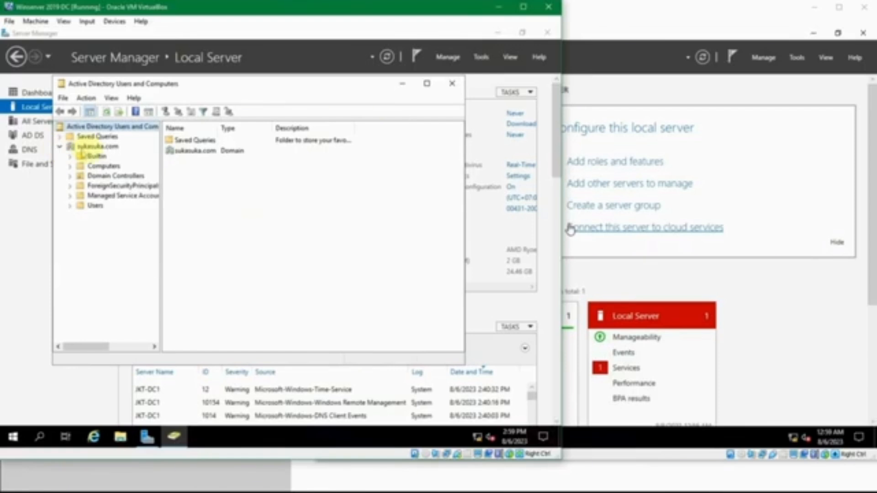
left_click(87, 147)
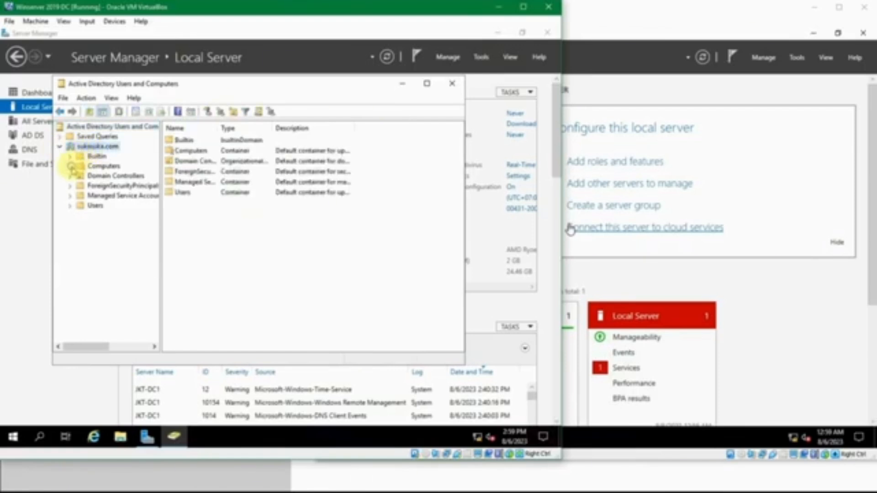
left_click(103, 167)
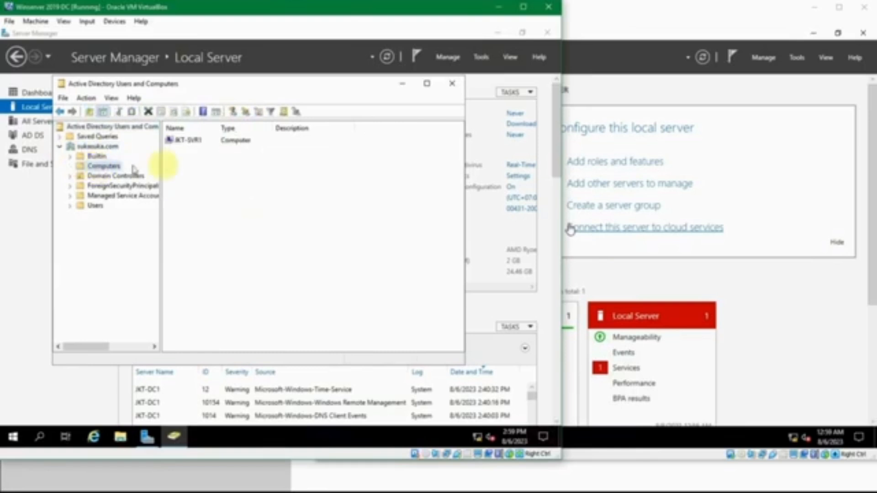
left_click(197, 143)
left_click(211, 168)
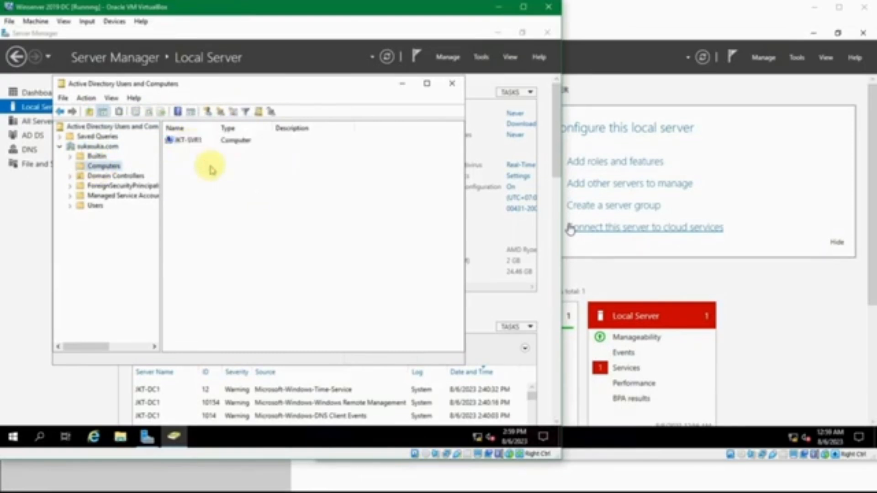
left_click(193, 144)
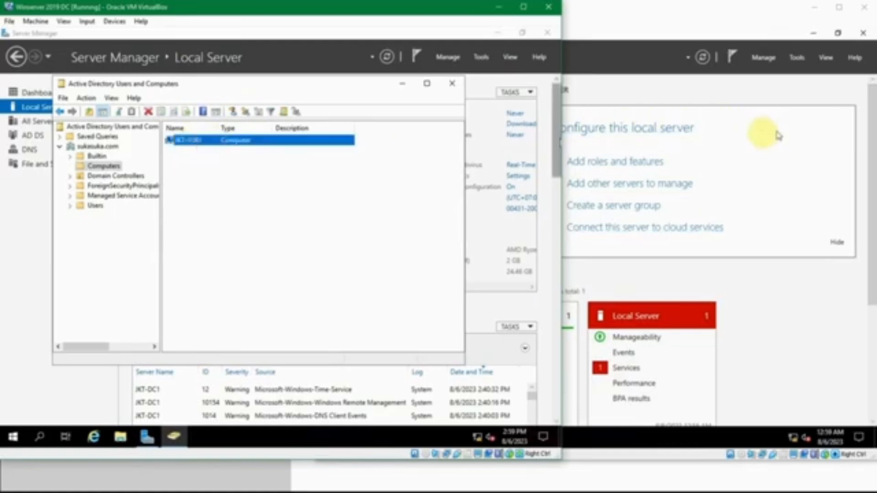
left_click(327, 174)
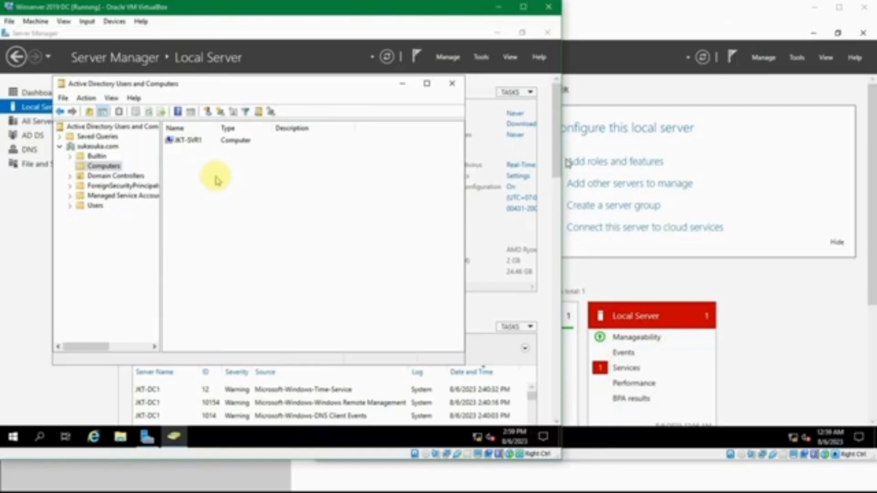
double_click(183, 139)
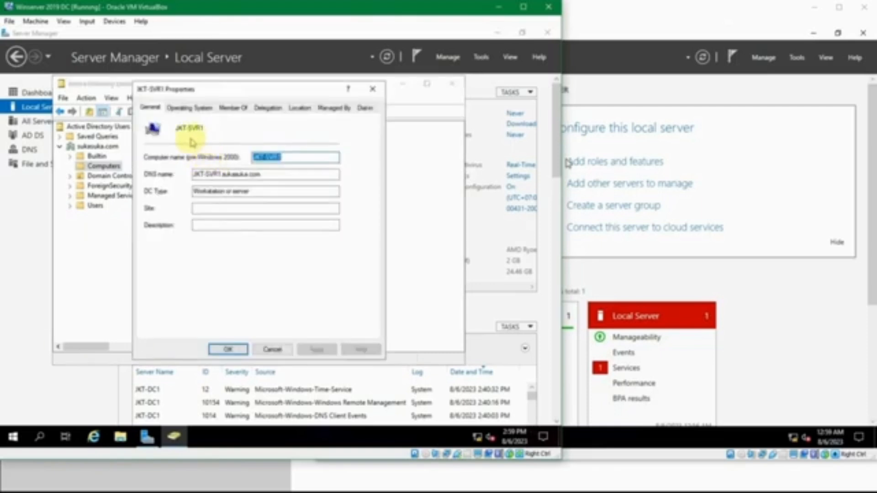
left_click(278, 175)
left_click(275, 194)
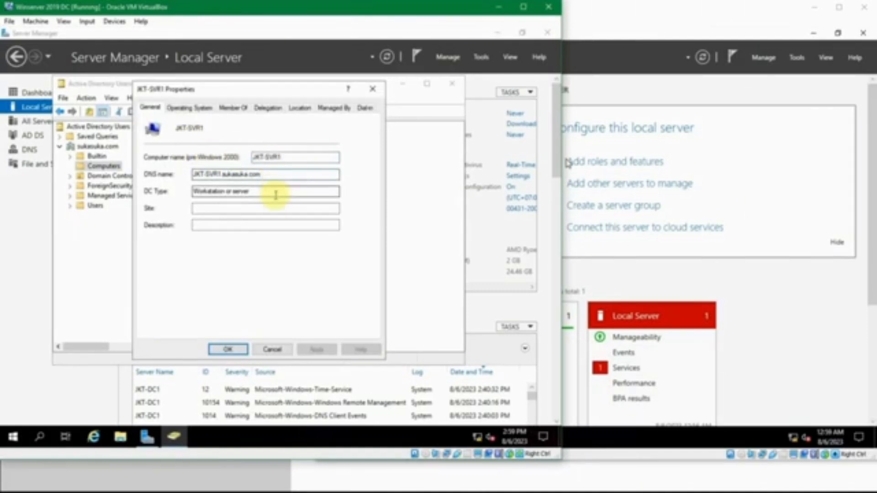
left_click(189, 108)
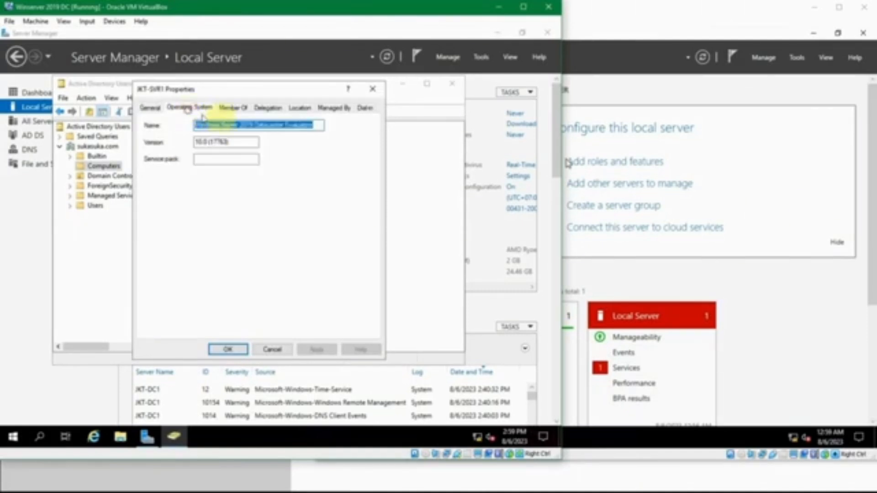
left_click(226, 108)
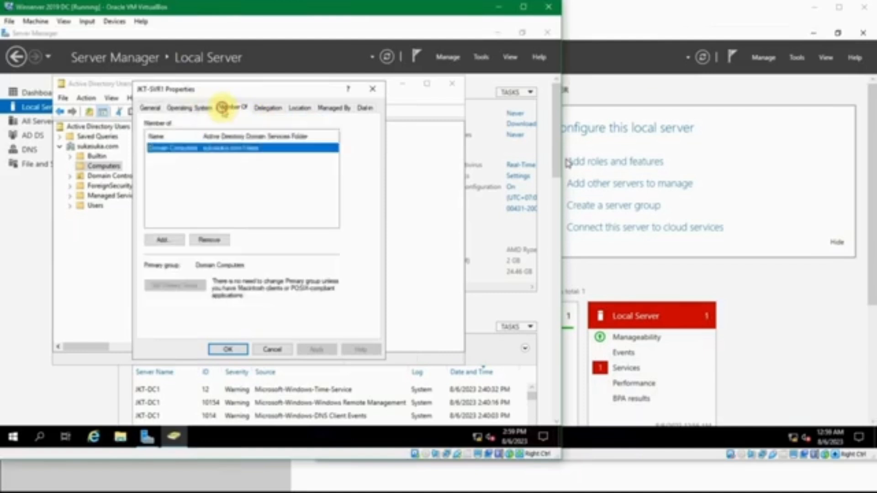
left_click(261, 112)
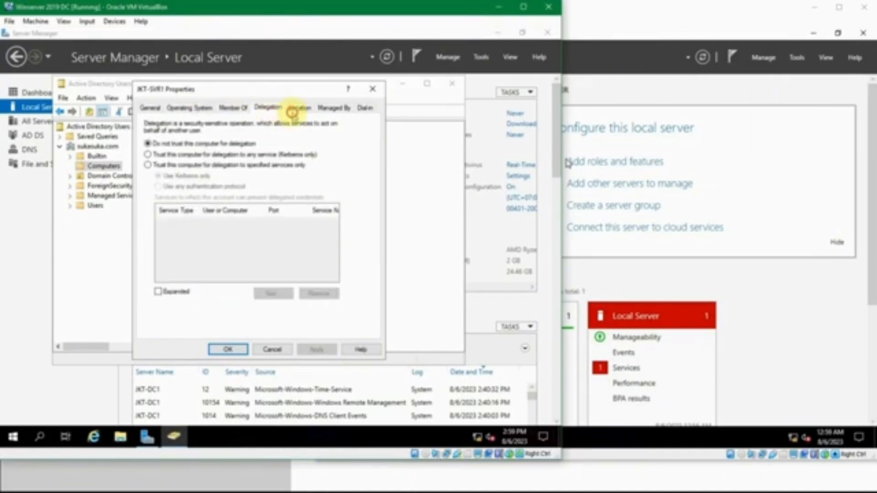
left_click(294, 112)
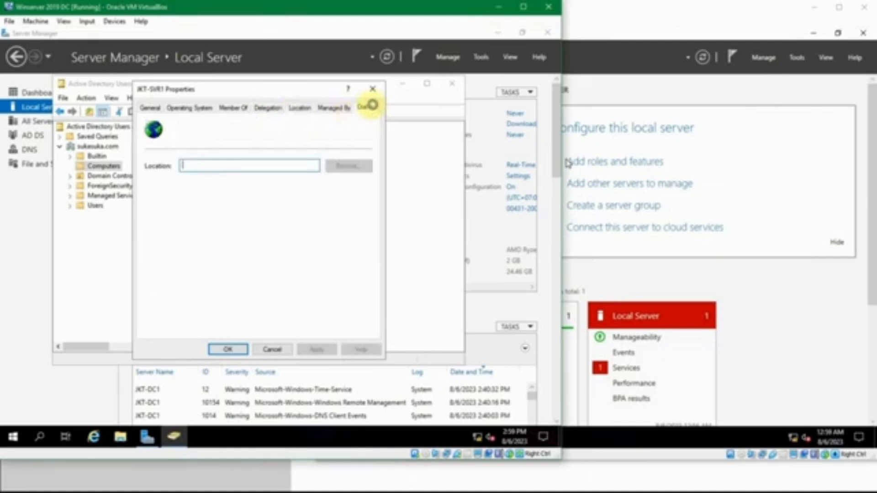
left_click(368, 108)
left_click(372, 88)
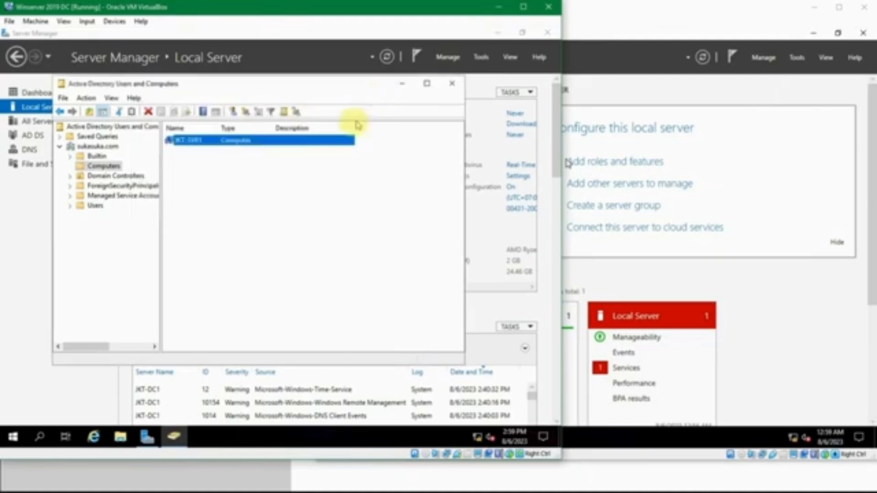
View the Domain Controllers container with JKT-DC1 and widen the Site column.
left_click(71, 175)
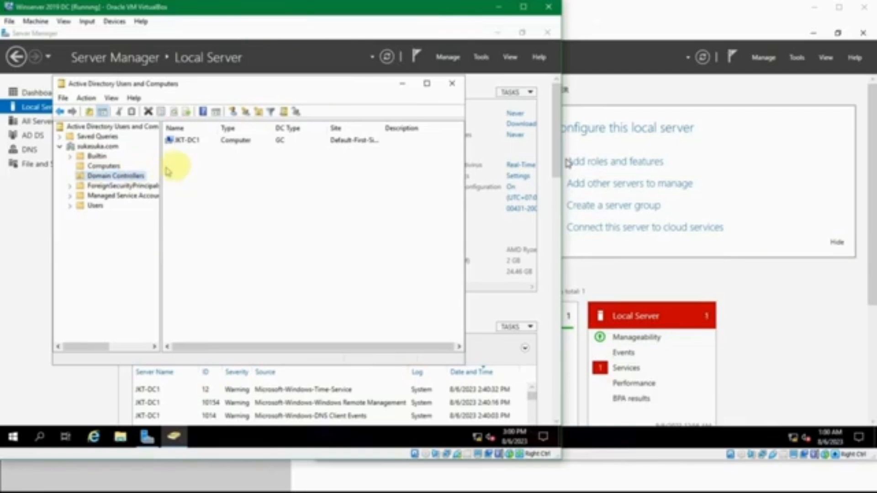
left_click(190, 140)
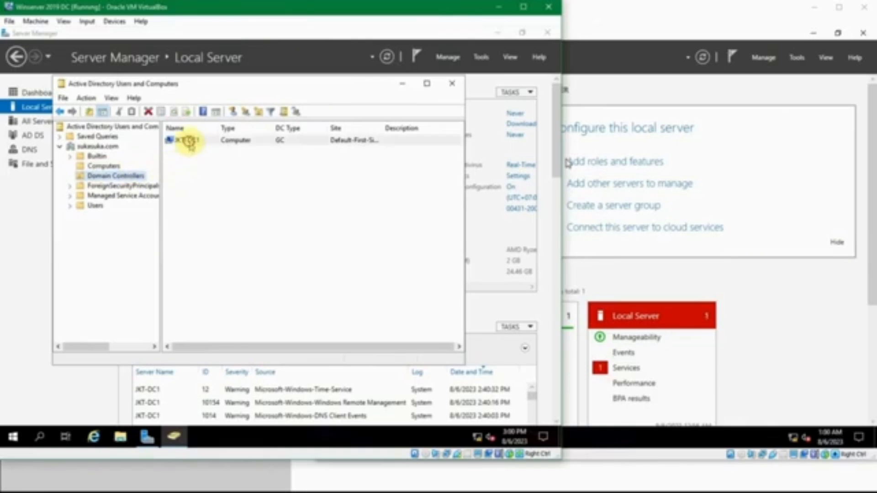
left_click(204, 169)
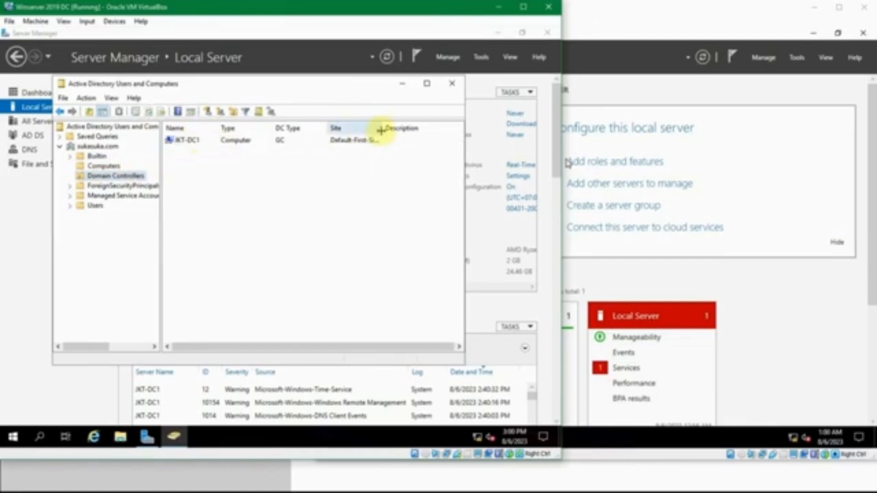
left_click_drag(382, 131, 424, 133)
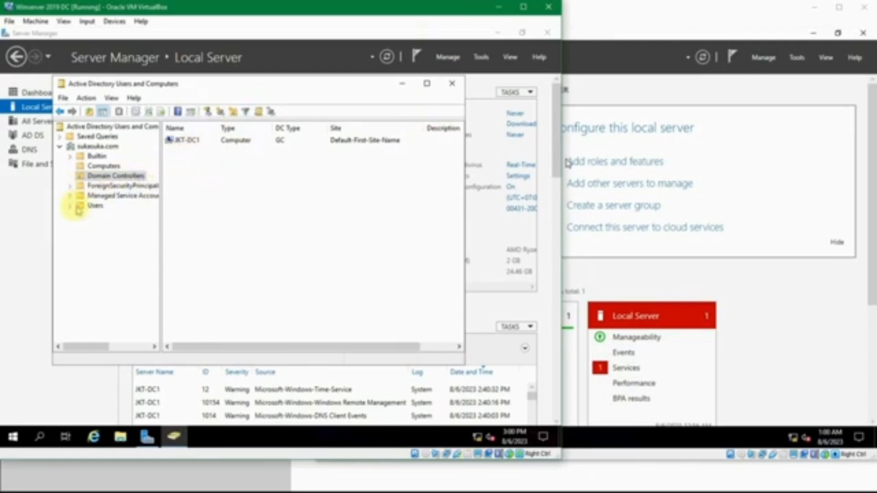
Show the Users container with a wider Name column, browsing groups like Key Admins and Domain Guests.
left_click(91, 207)
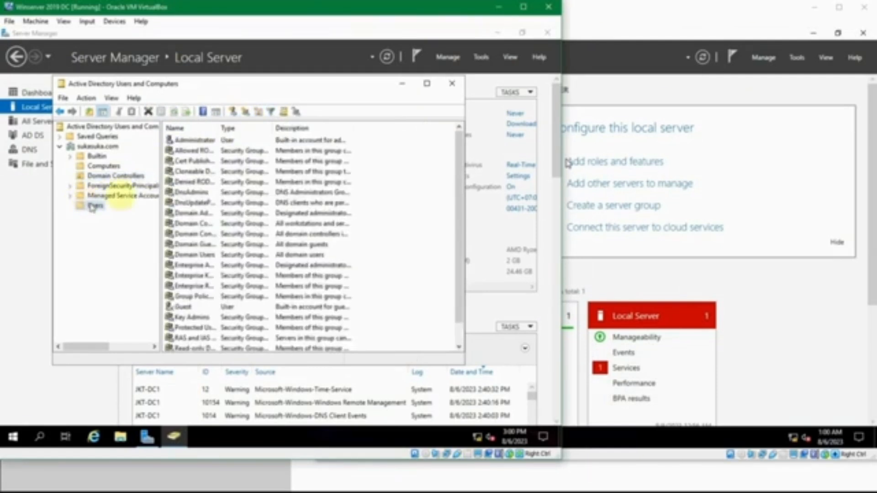
left_click_drag(278, 134, 284, 133)
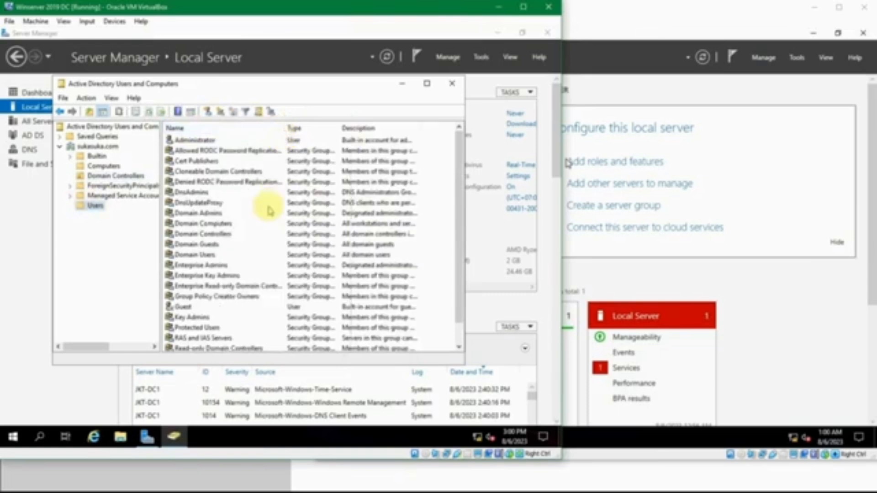
scroll(270, 211, "down", 1)
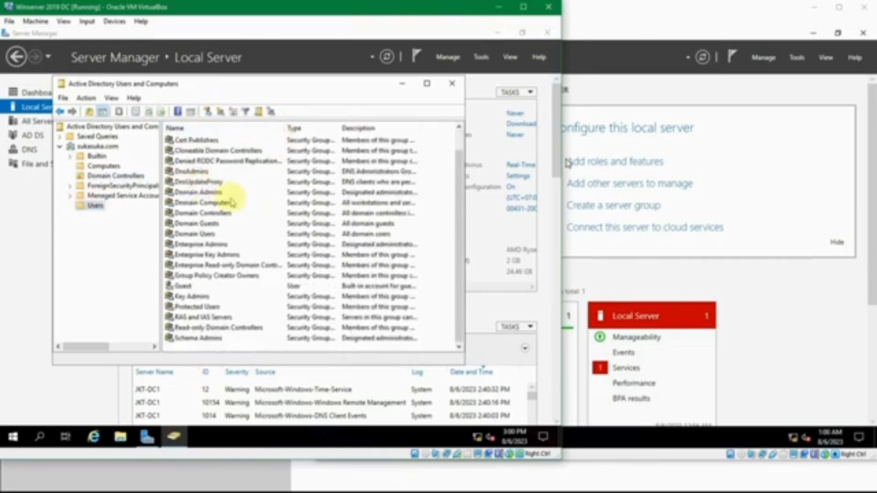
scroll(249, 211, "up", 1)
scroll(251, 216, "down", 1)
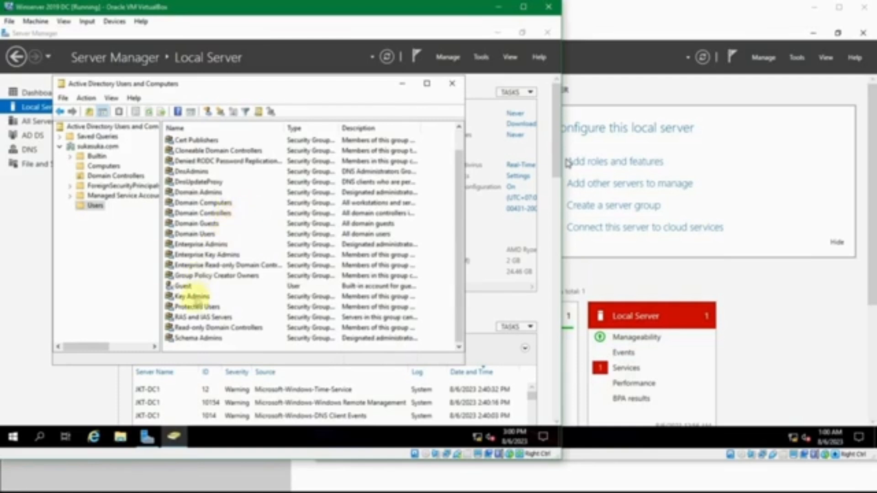
left_click(192, 297)
left_click(183, 287)
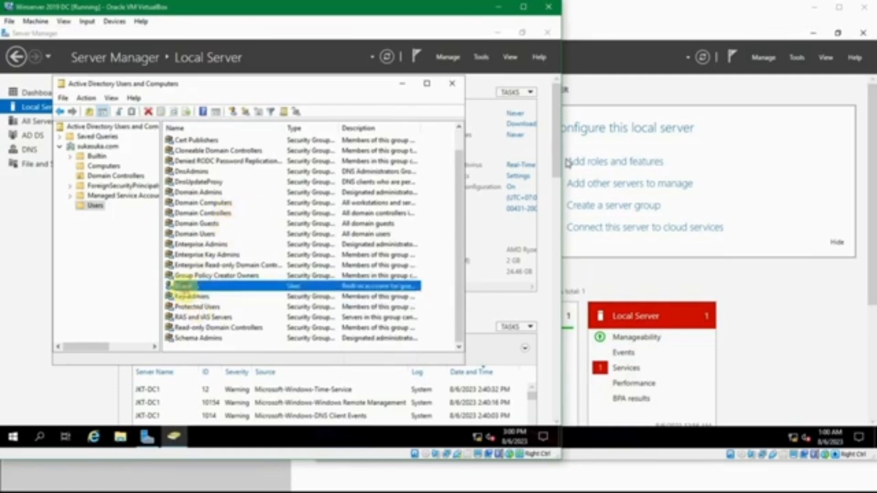
left_click(212, 214)
left_click(206, 225)
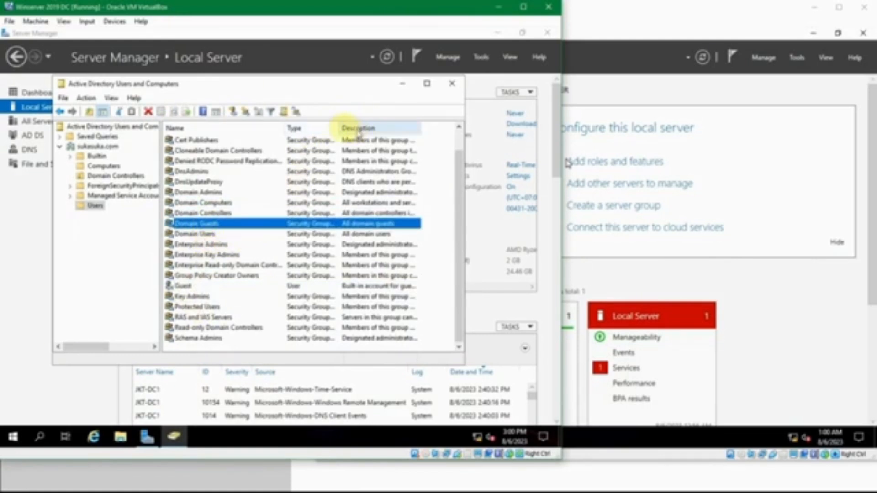
Widen the Type column to show full group types such as Global and Domain Local.
left_click_drag(339, 128, 396, 129)
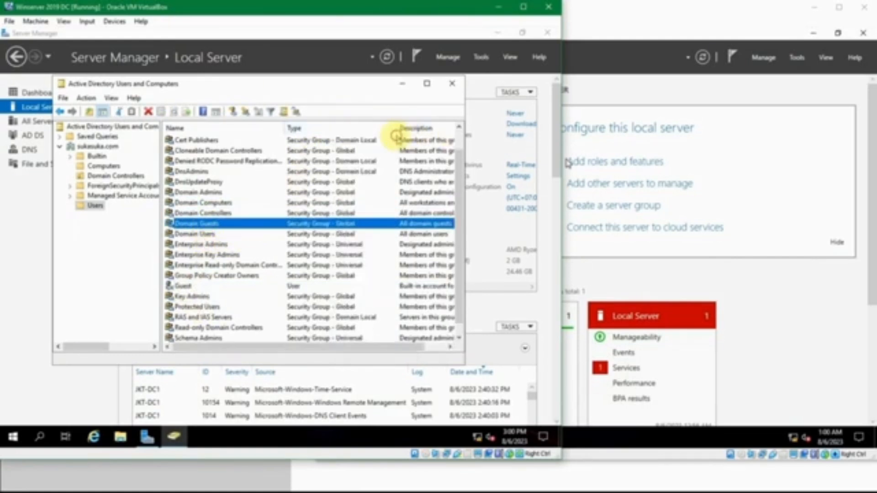
left_click(359, 141)
left_click(302, 287)
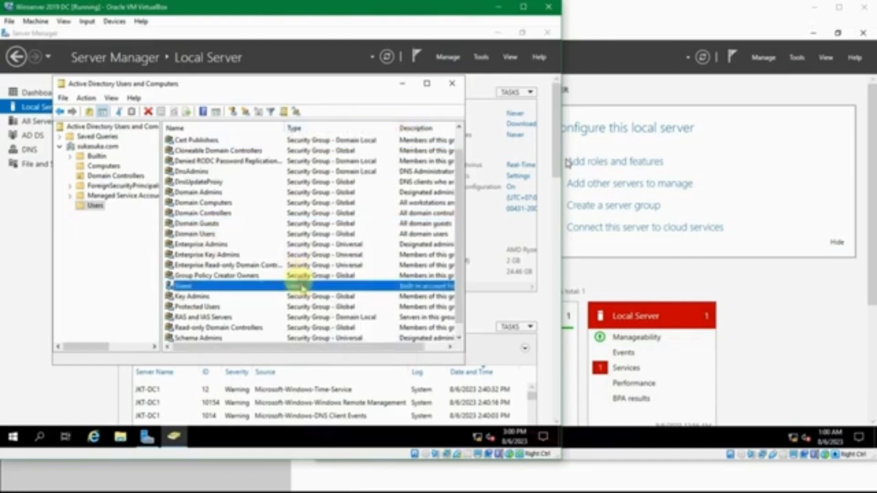
scroll(302, 286, "down", 1)
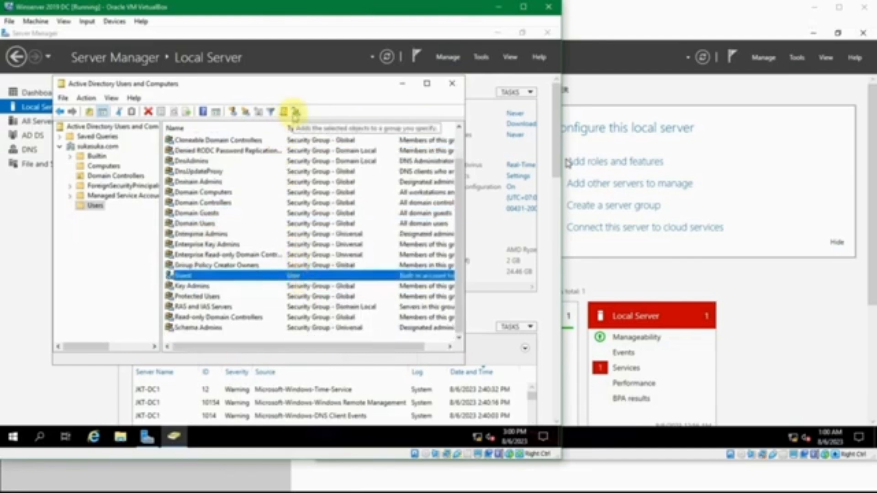
Cancel the New Object - User dialog and close Active Directory Users and Computers.
left_click(235, 113)
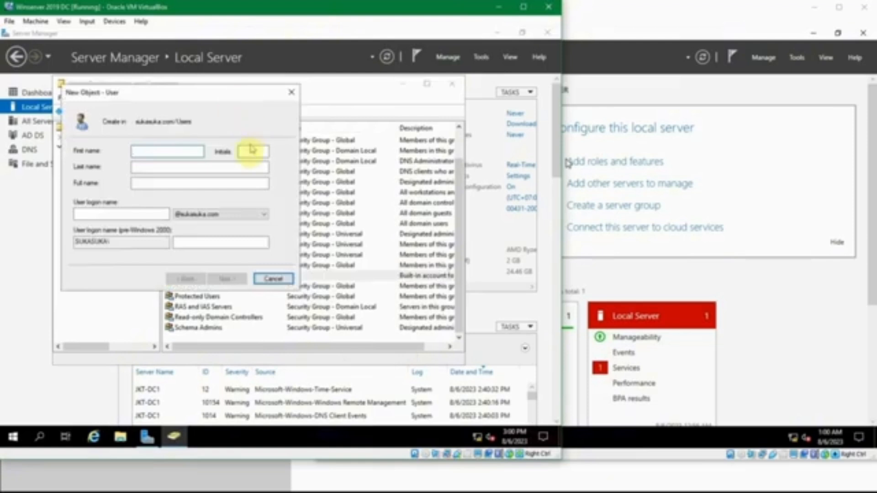
left_click(291, 95)
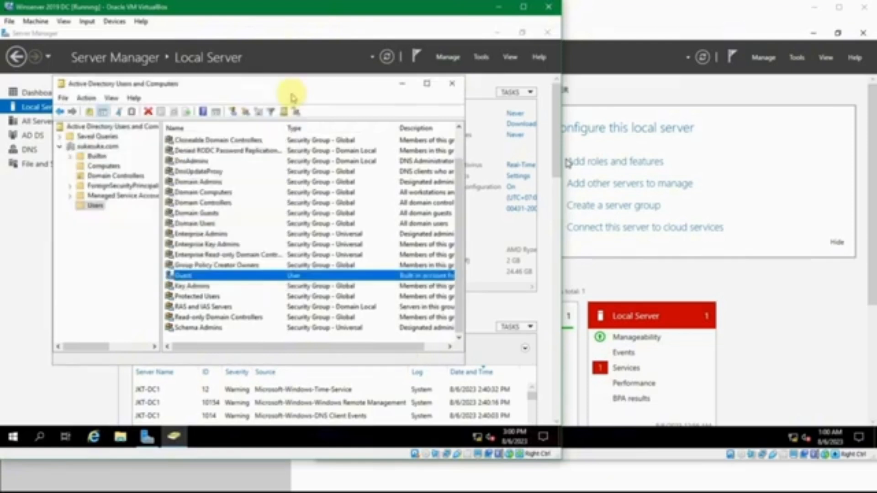
left_click(453, 84)
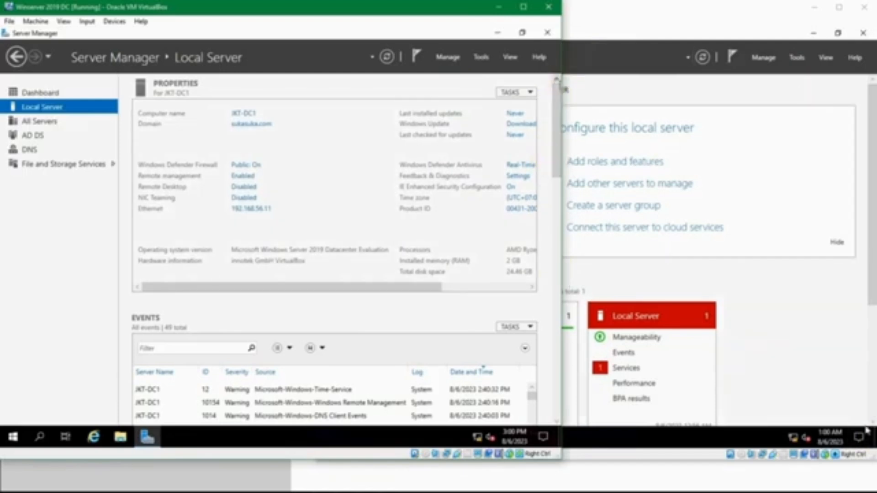
left_click(326, 17)
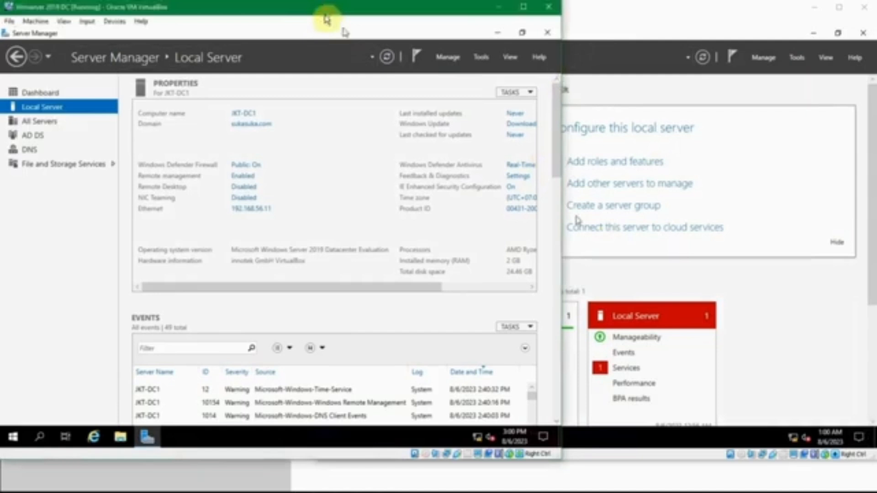